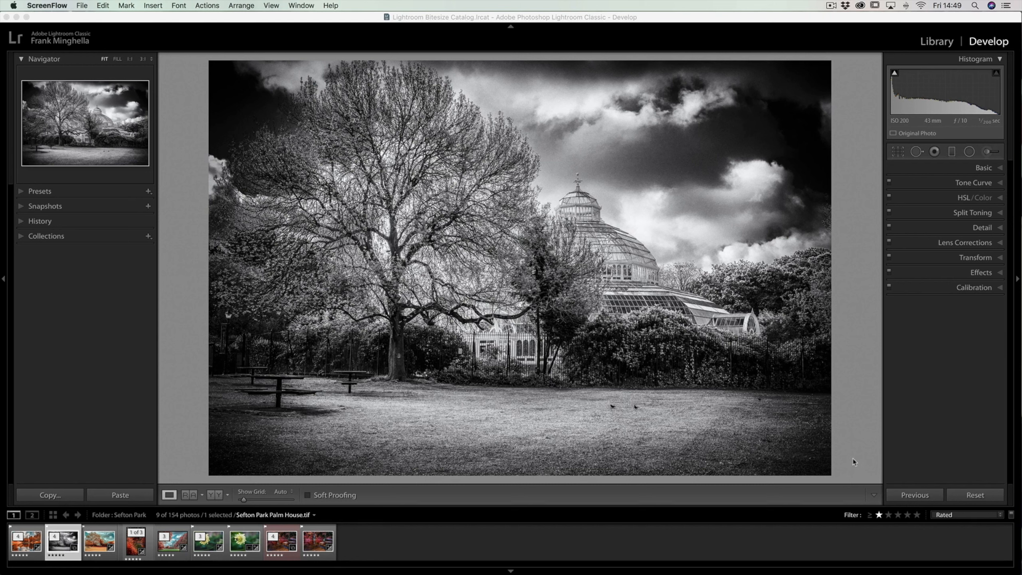
# Step: Open the export settings for the black-and-white Palm House photo in the Library module, cancel them and return to Develop
pyautogui.click(934, 42)
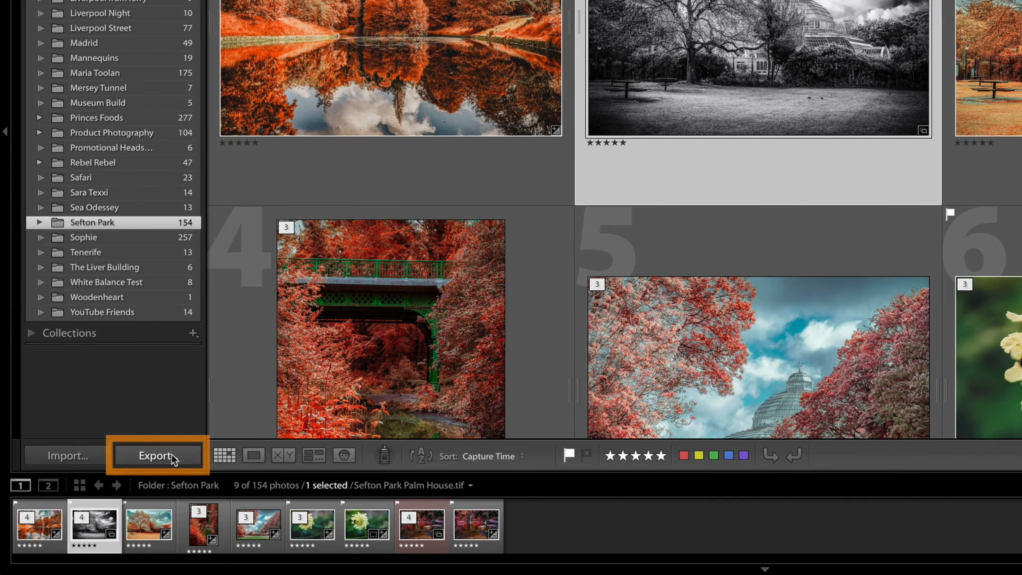
pyautogui.click(171, 457)
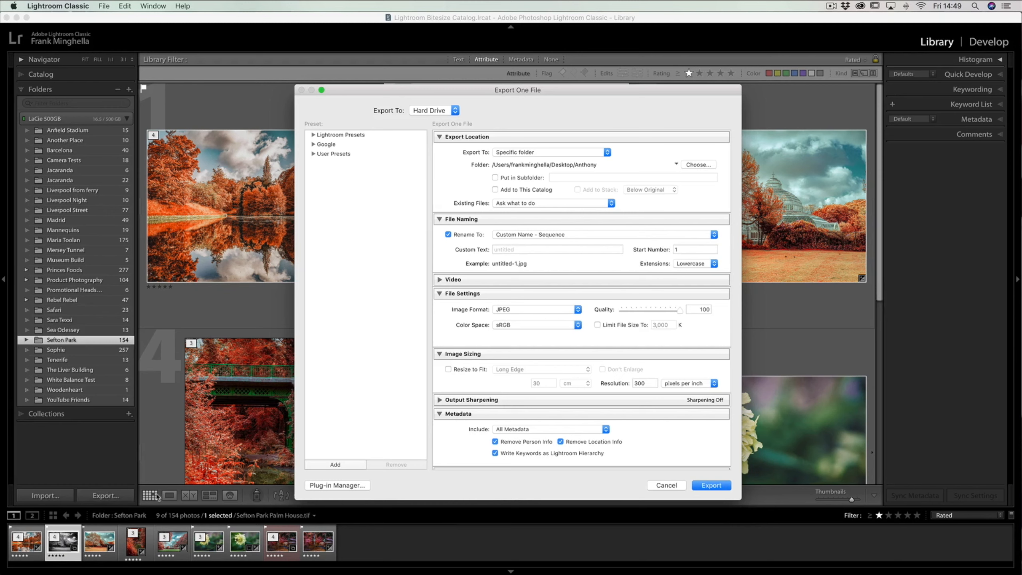
pyautogui.click(664, 486)
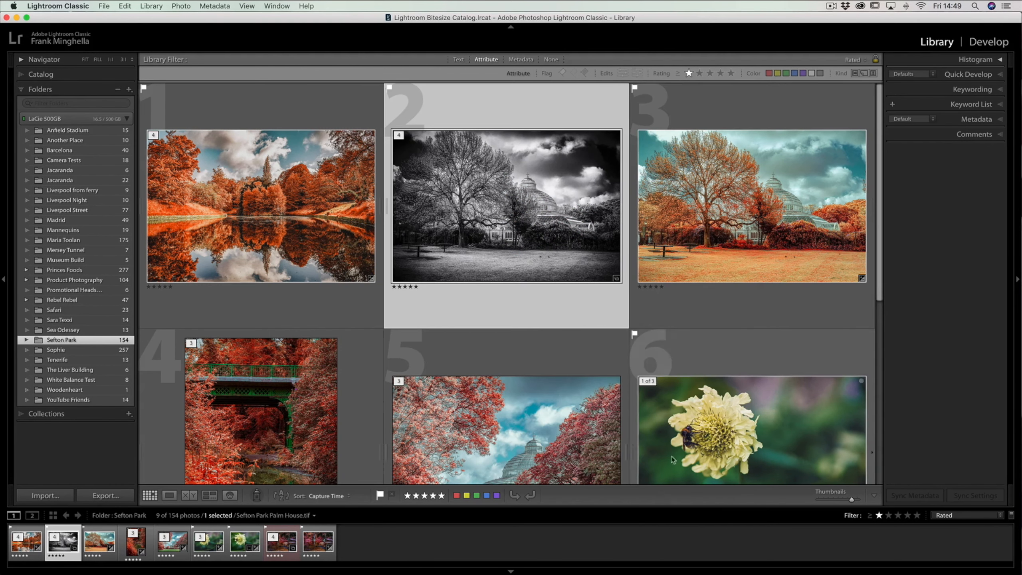
pyautogui.click(989, 45)
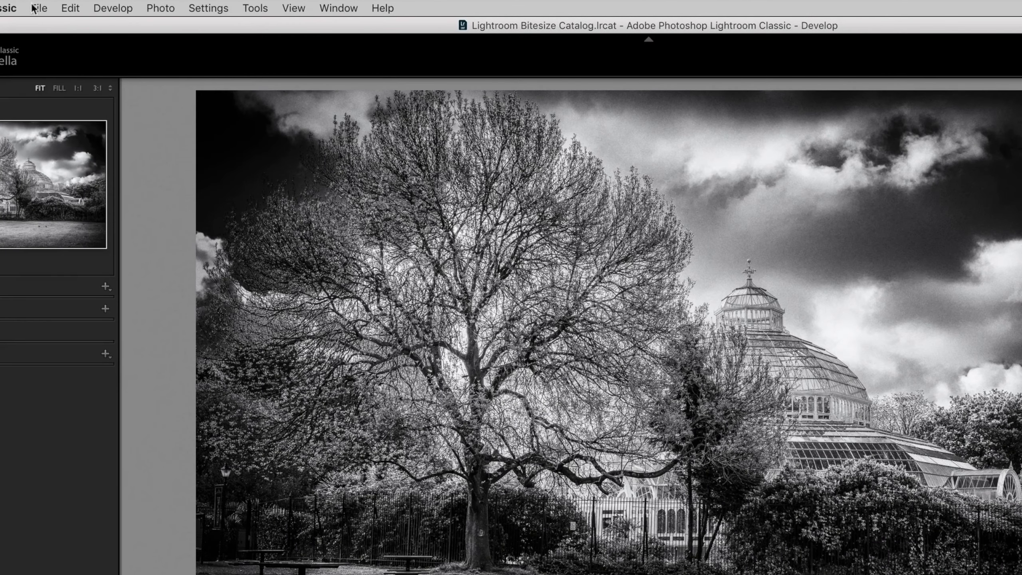
# Step: Open the export settings for the Palm House photo twice from the Develop module, cancelling each time
pyautogui.click(34, 8)
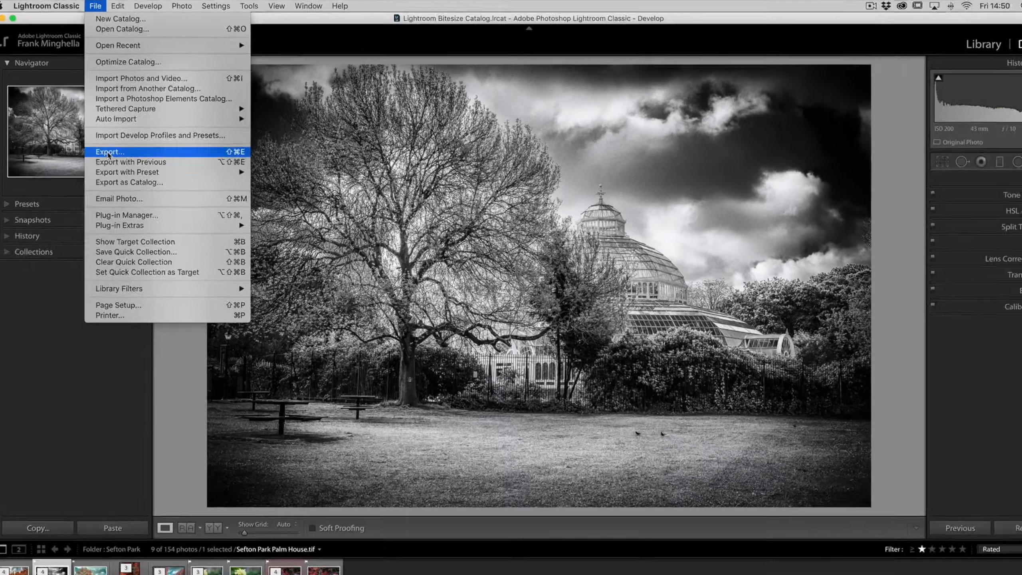
pyautogui.click(56, 214)
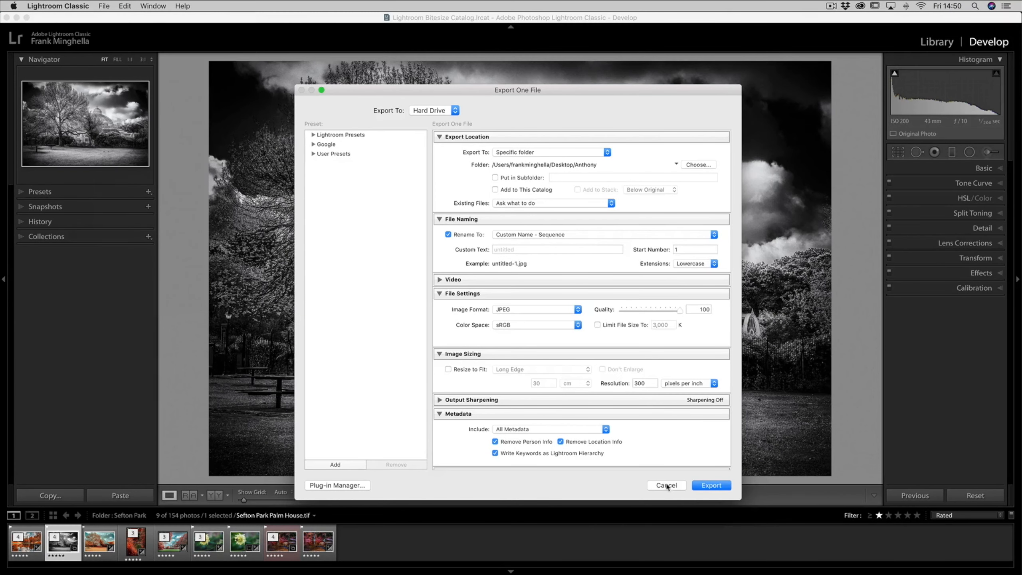
pyautogui.click(667, 486)
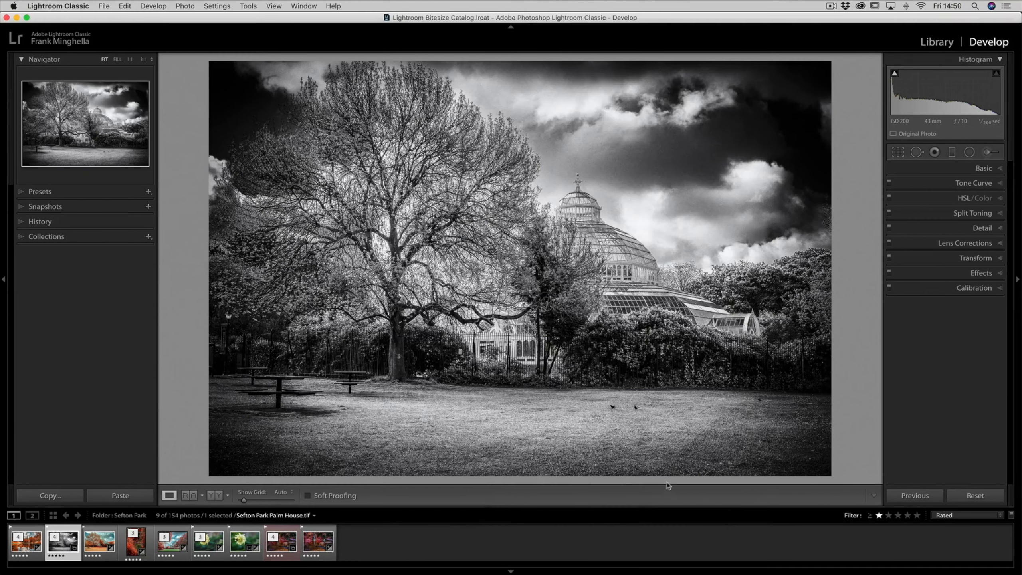
pyautogui.rightClick(493, 267)
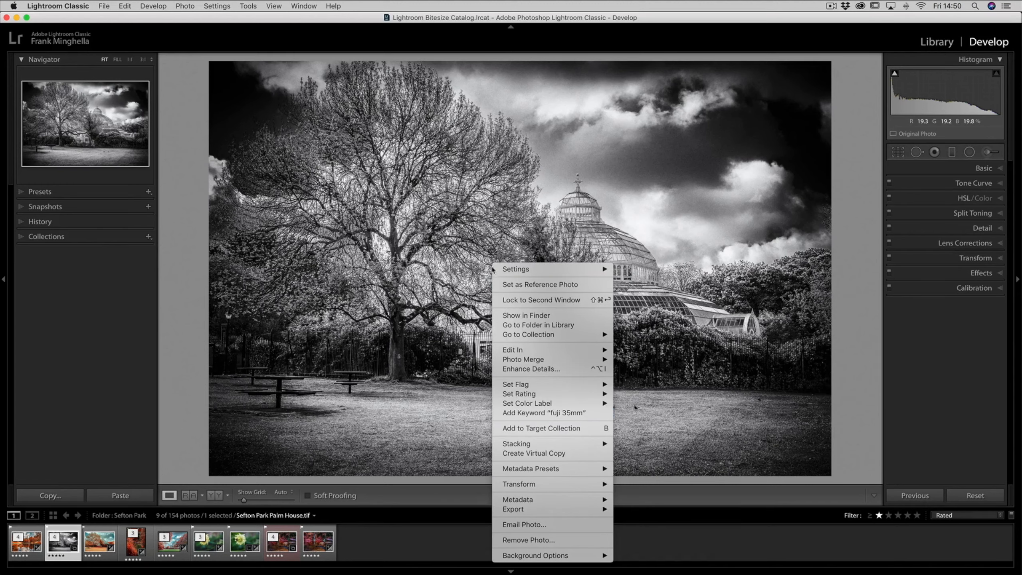
pyautogui.moveTo(511, 515)
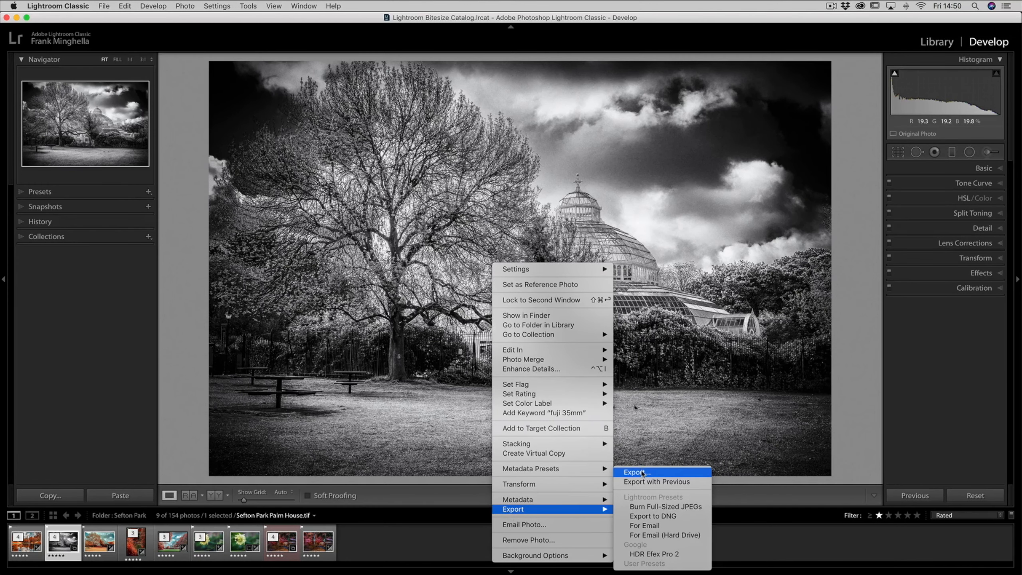
pyautogui.click(661, 475)
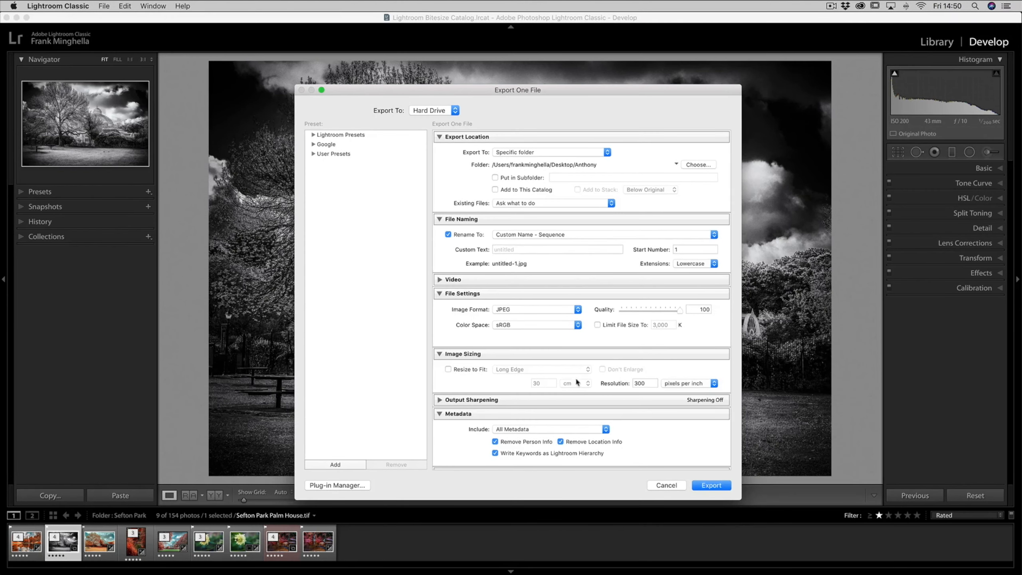
pyautogui.click(661, 486)
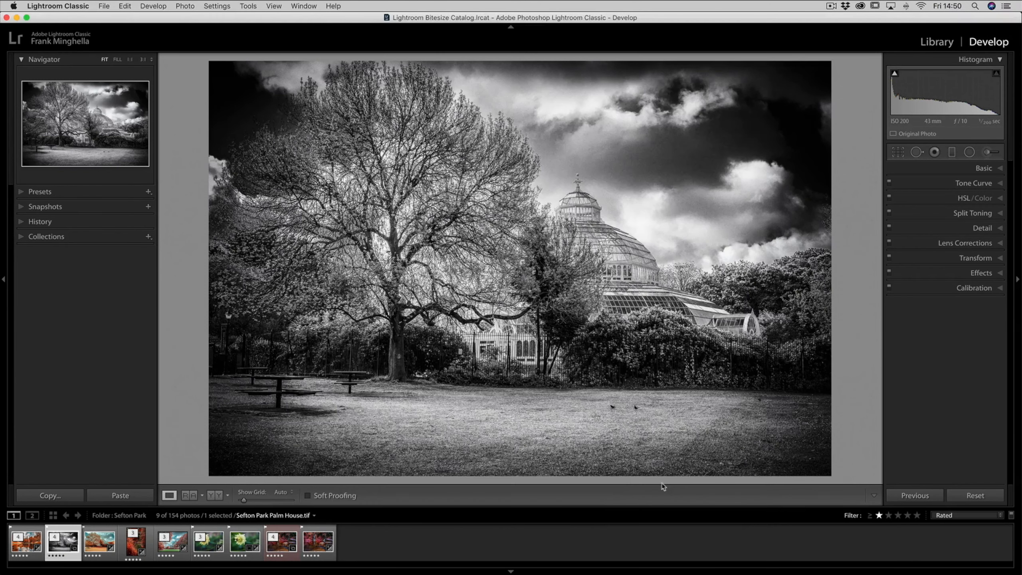
# Step: Open the export settings from the Palm House filmstrip thumbnail and once more for the selected photo, cancelling both times
pyautogui.rightClick(63, 547)
pyautogui.moveTo(148, 522)
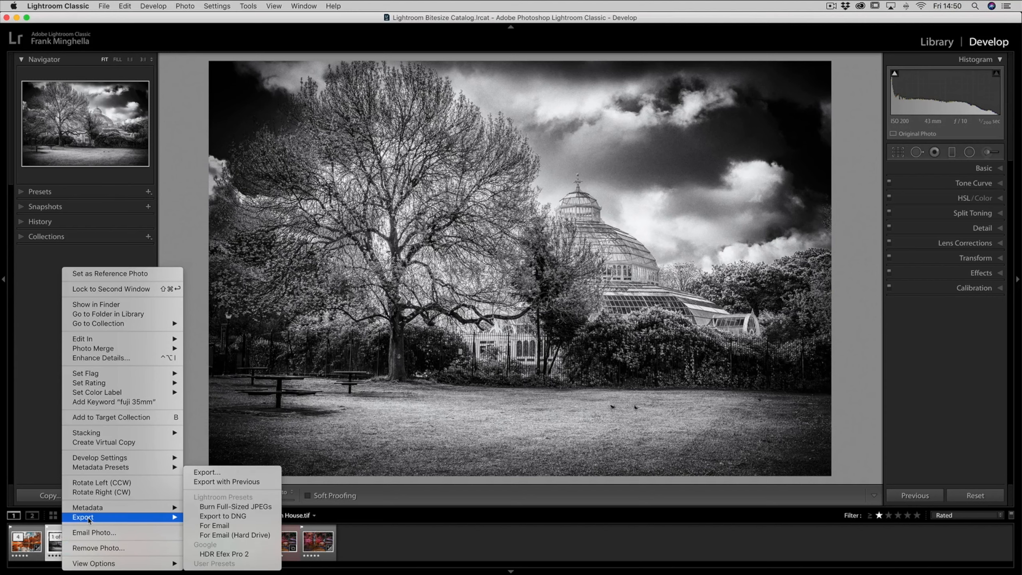
pyautogui.click(233, 474)
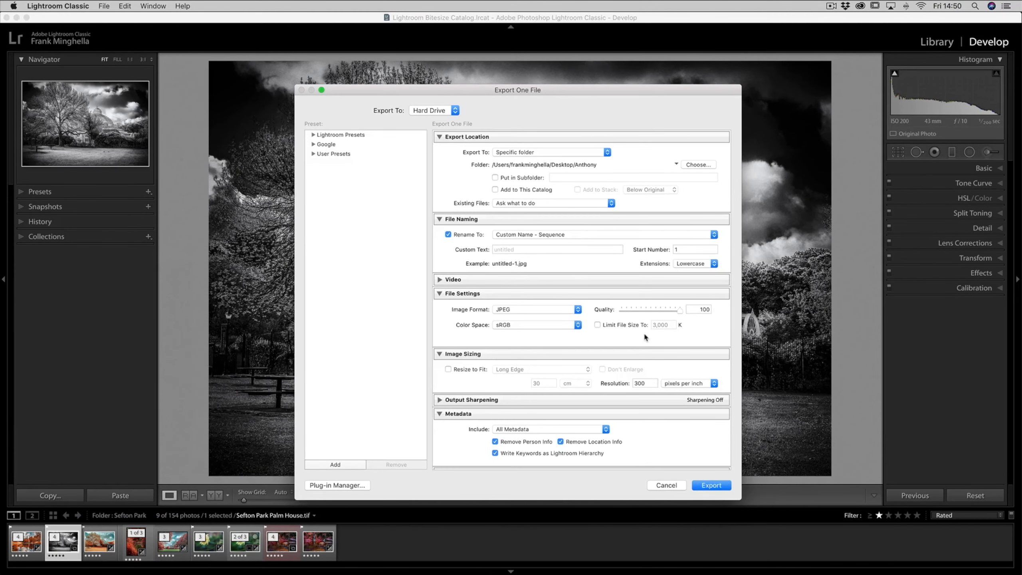
pyautogui.click(668, 485)
pyautogui.press('shift')
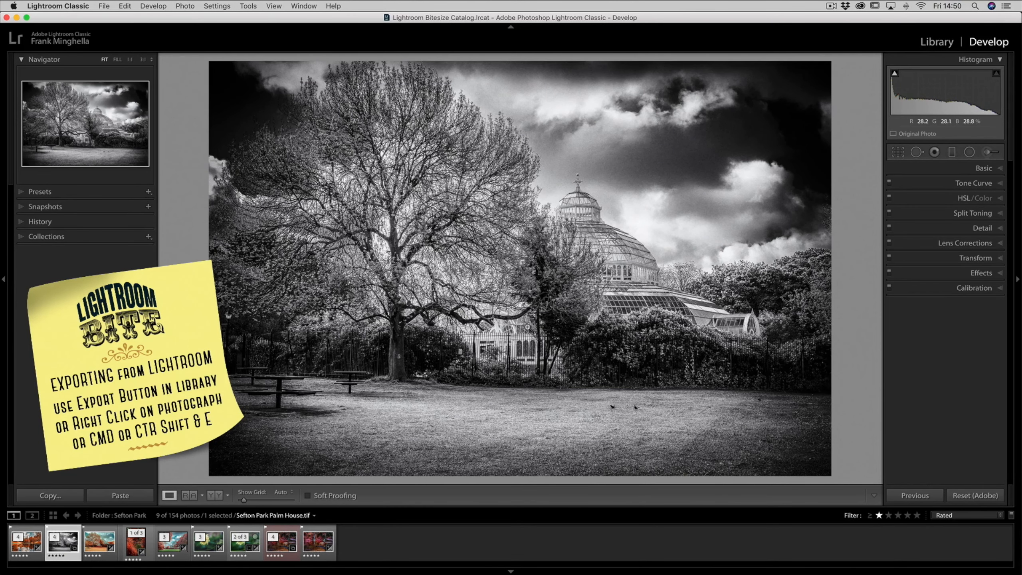
pyautogui.press('super+shift+e')
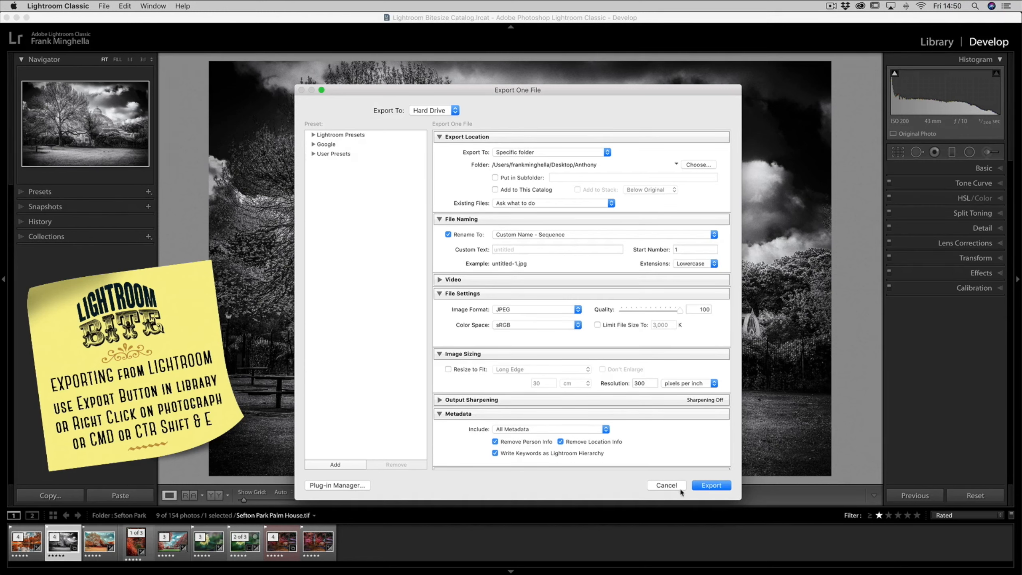
pyautogui.click(667, 485)
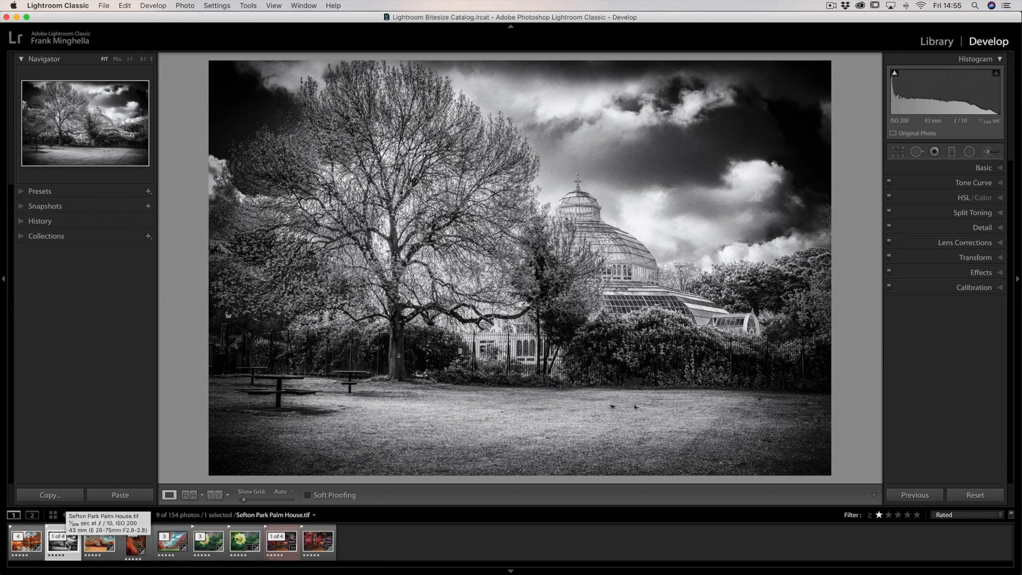
# Step: Select five filmstrip photos together: the red waterfall, bee on flower, dome between red trees, orange tree and black-and-white Palm House
pyautogui.click(100, 544)
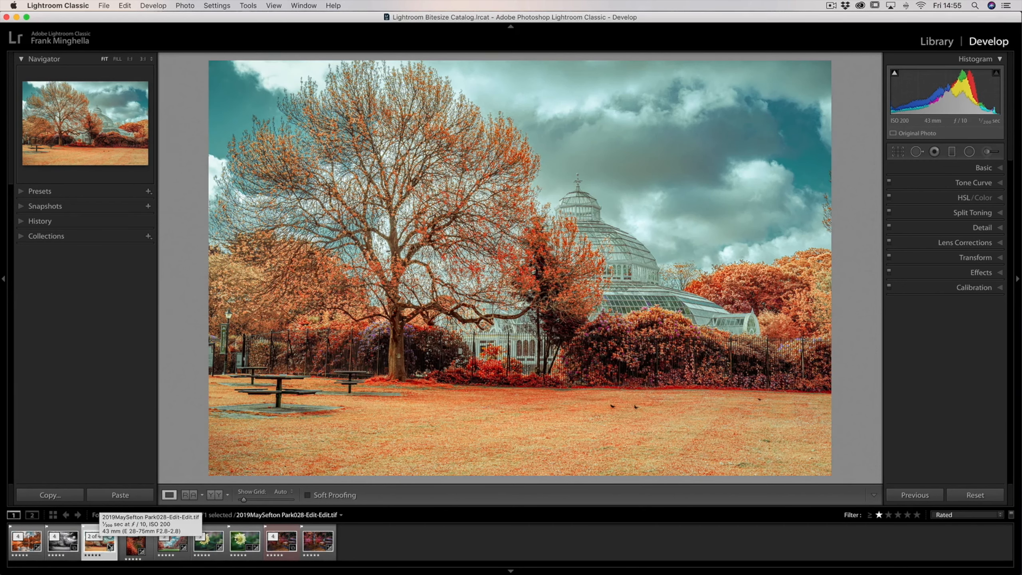
pyautogui.click(171, 547)
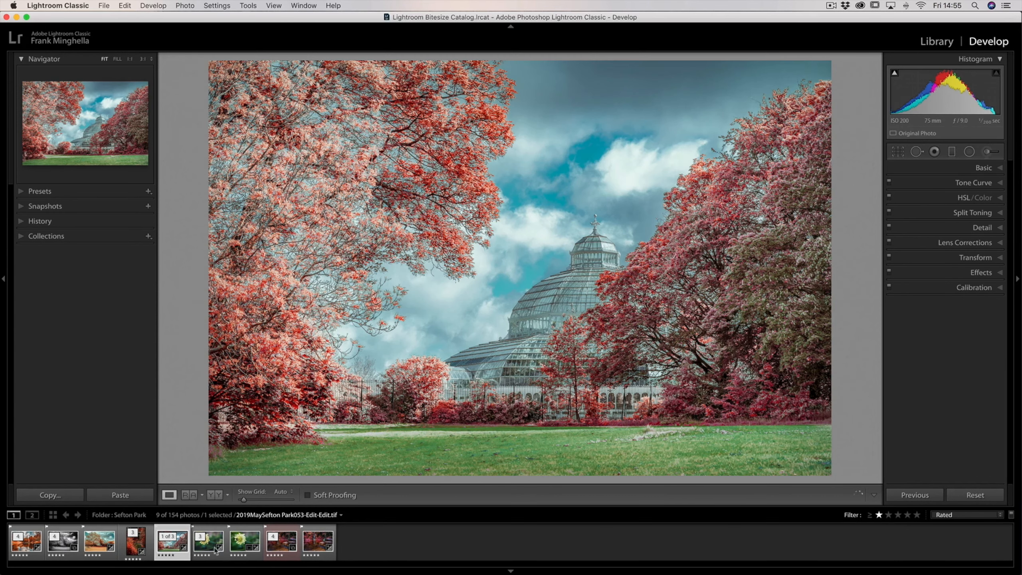
pyautogui.click(240, 548)
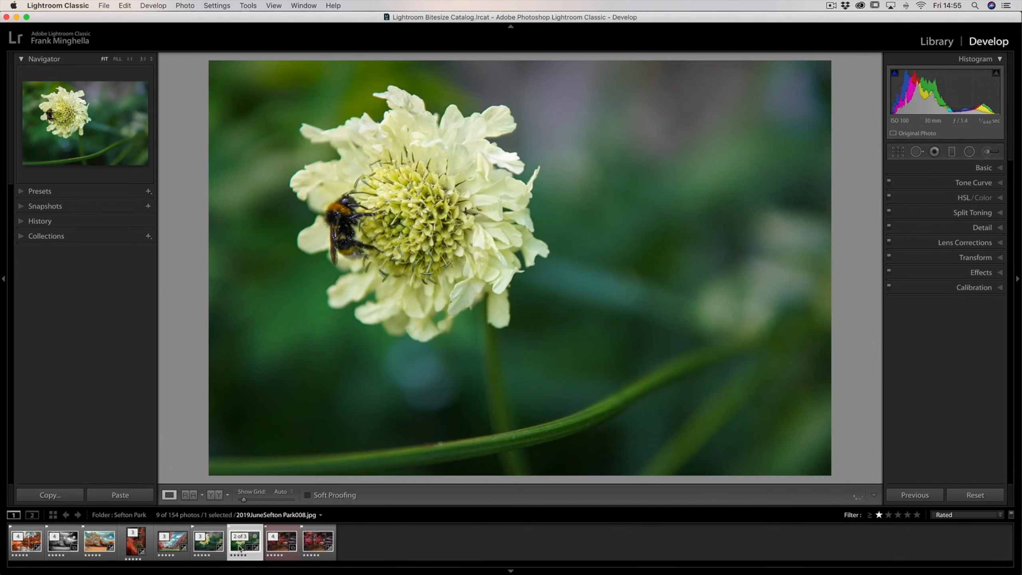
pyautogui.click(283, 548)
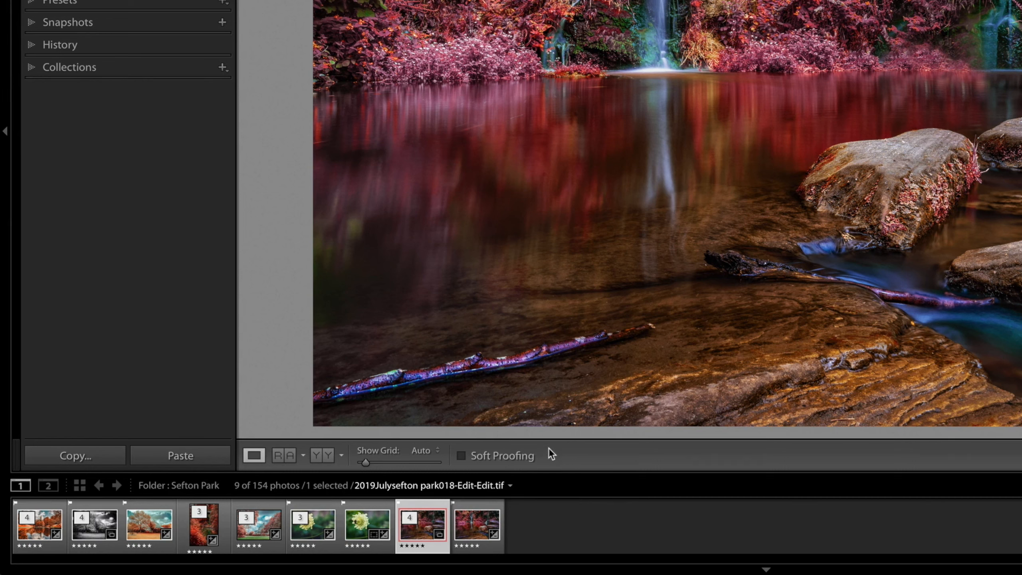
pyautogui.keyDown('ctrl'); pyautogui.click(360, 535); pyautogui.keyUp('ctrl')
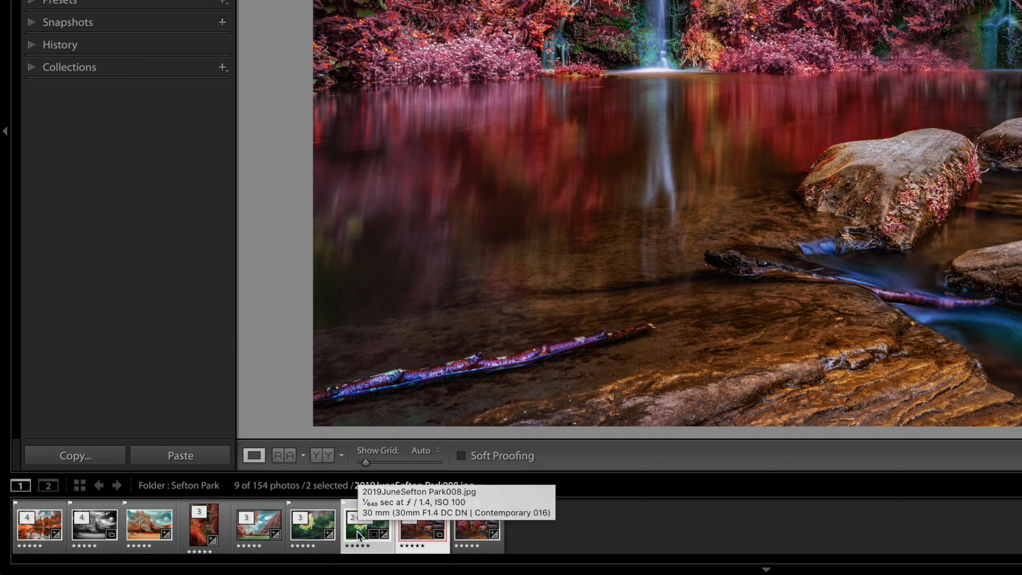
pyautogui.keyDown('ctrl'); pyautogui.click(257, 532); pyautogui.keyUp('ctrl')
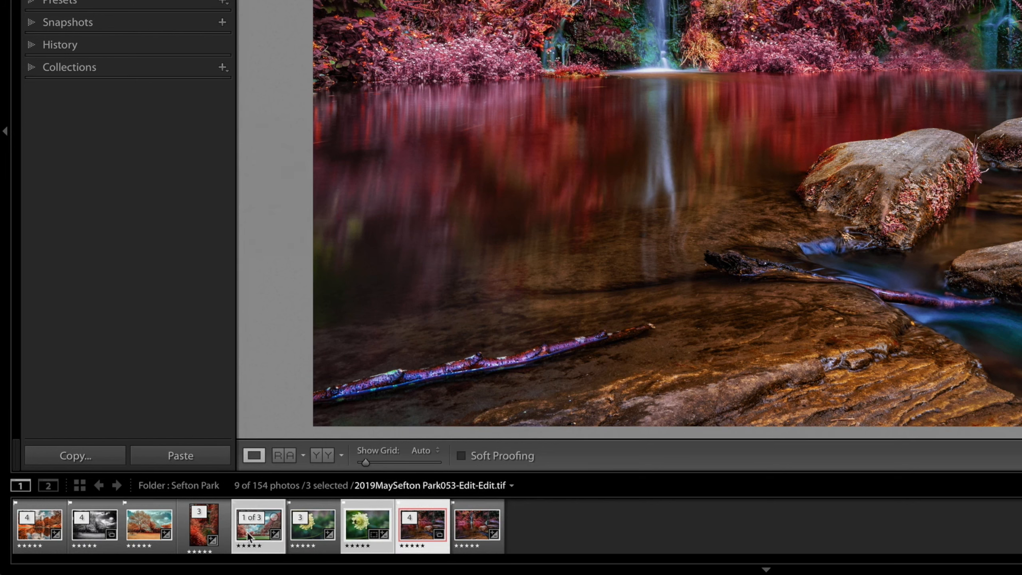
pyautogui.keyDown('ctrl'); pyautogui.click(142, 529); pyautogui.keyUp('ctrl')
pyautogui.keyDown('ctrl'); pyautogui.click(87, 530); pyautogui.keyUp('ctrl')
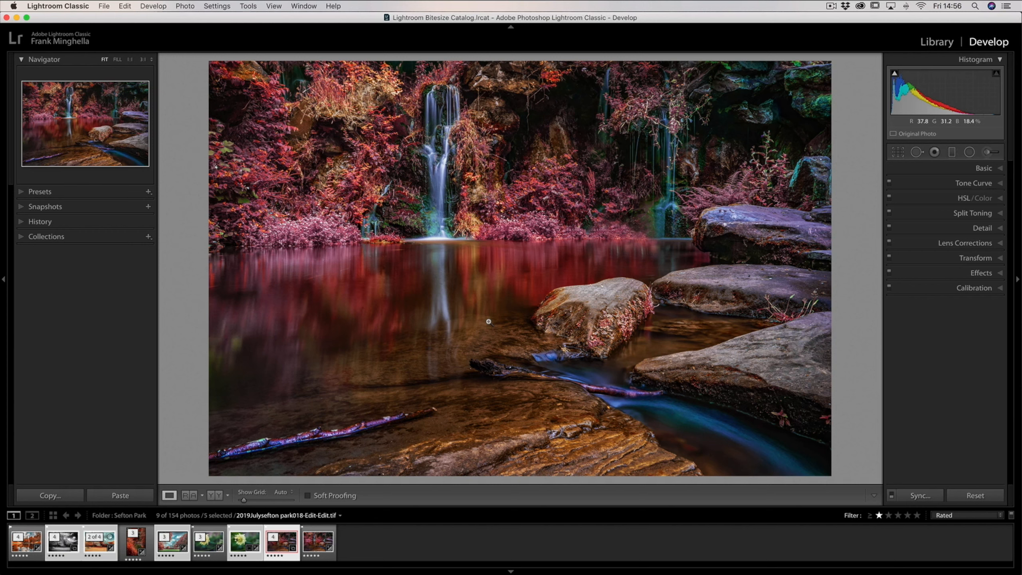
# Step: Open the export settings for the five selected photos and look over the dialog's sections
pyautogui.rightClick(461, 274)
pyautogui.moveTo(490, 520)
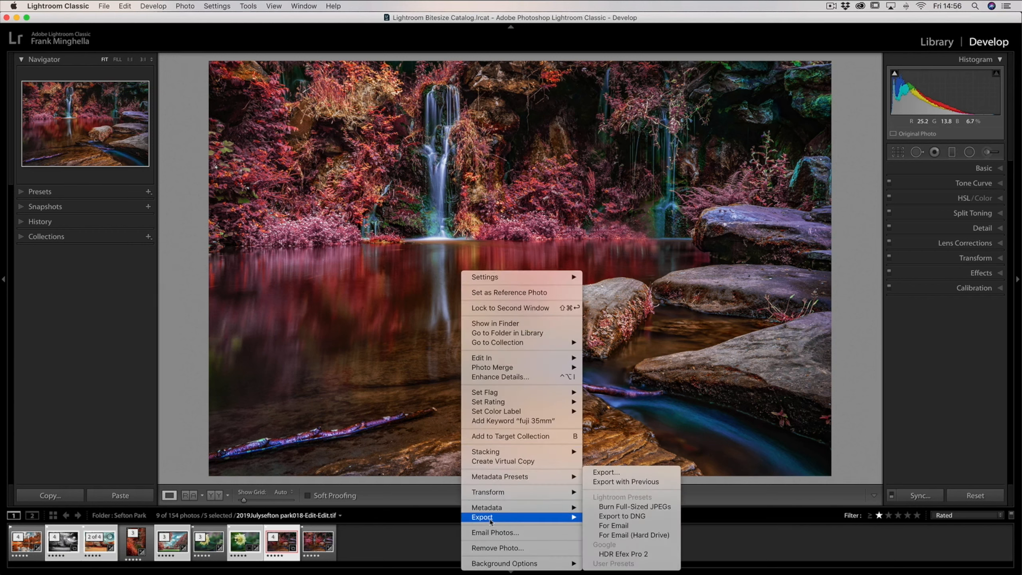
pyautogui.click(615, 474)
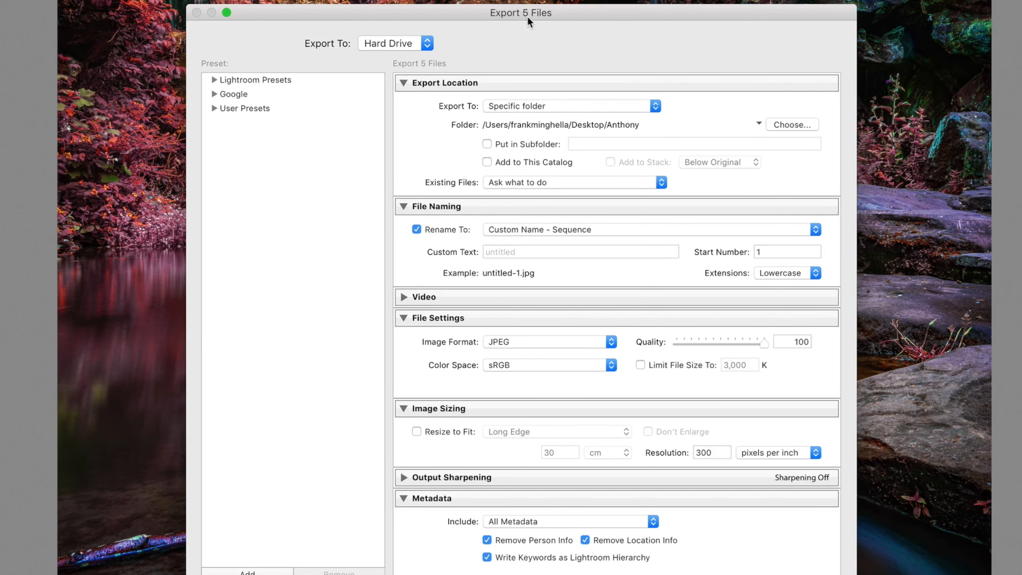
pyautogui.moveTo(552, 13); pyautogui.dragTo(546, 0)
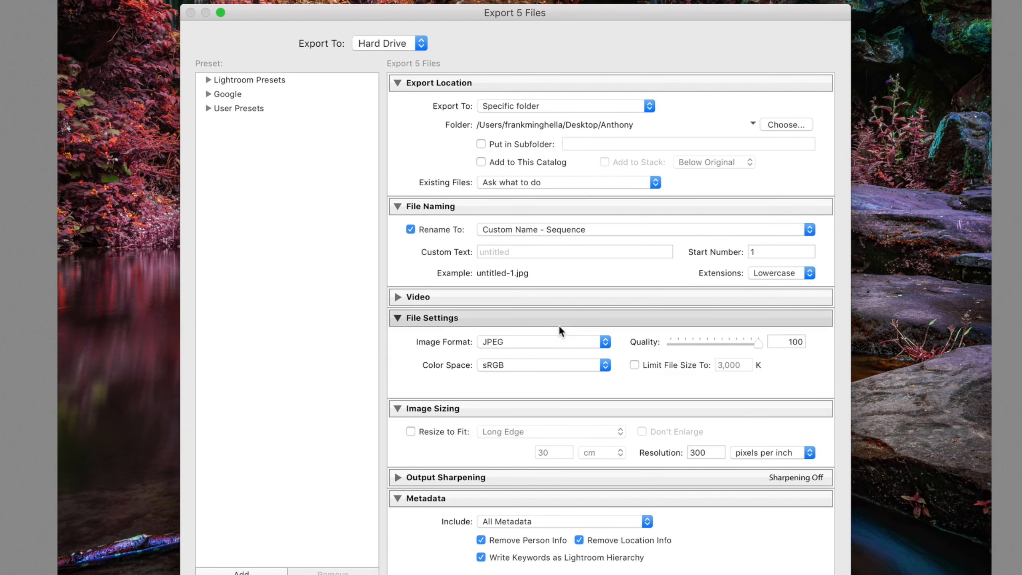
pyautogui.scroll(-3, 560, 330)
pyautogui.scroll(3, 560, 328)
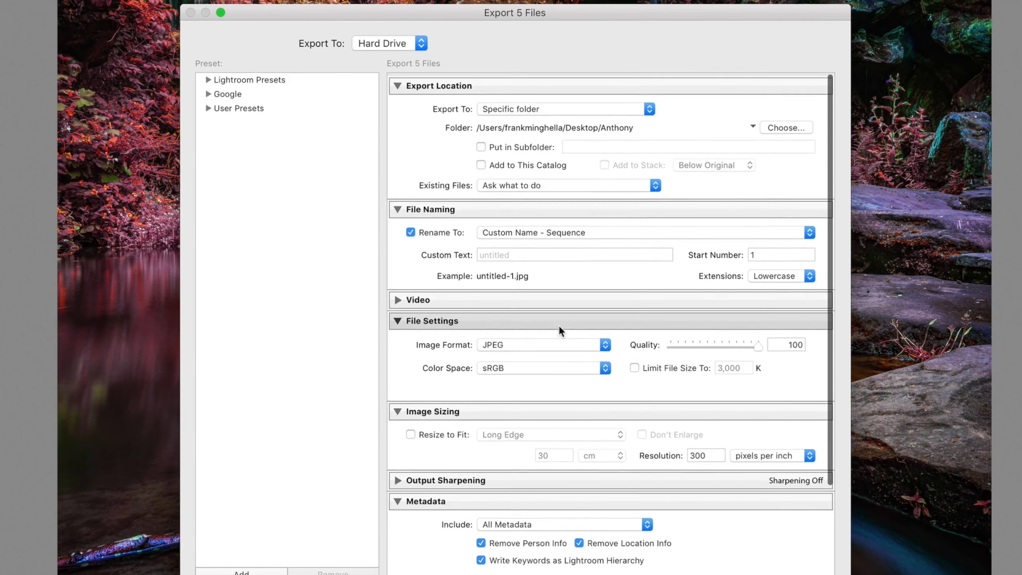
pyautogui.scroll(-3, 560, 328)
pyautogui.scroll(3, 558, 325)
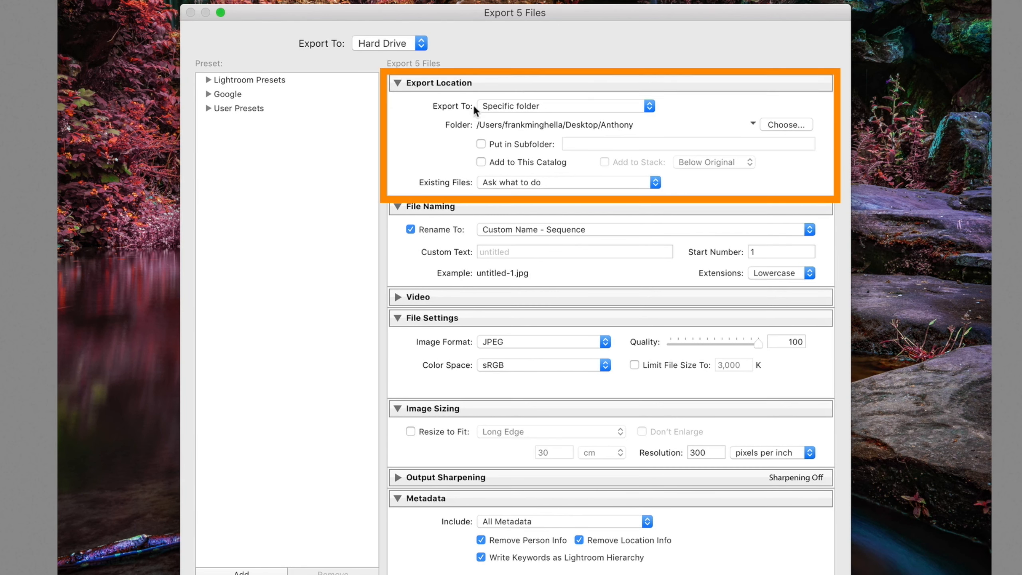
# Step: Keep Specific folder as the export location and browse to the Desktop for the destination
pyautogui.click(529, 105)
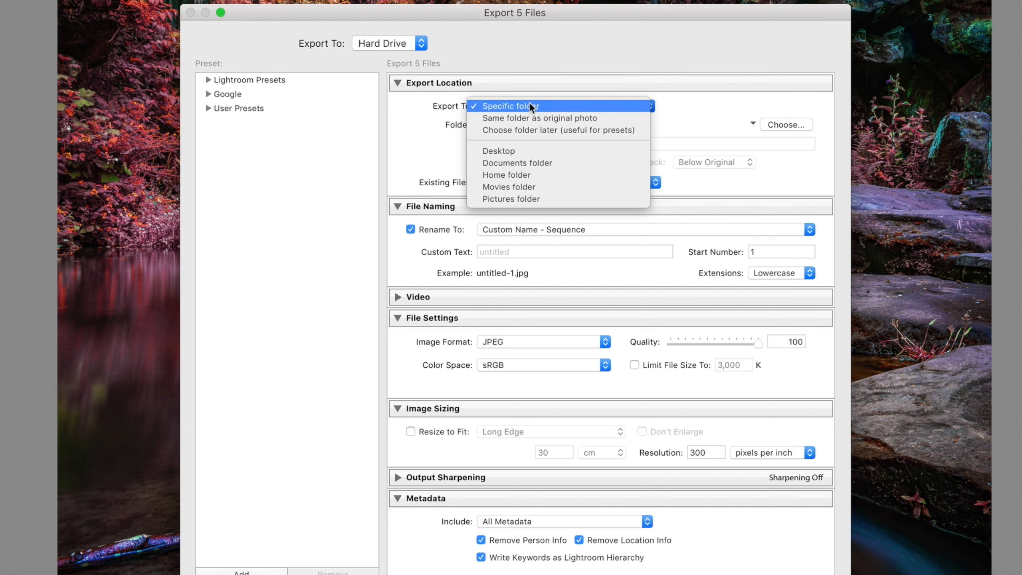
pyautogui.click(548, 105)
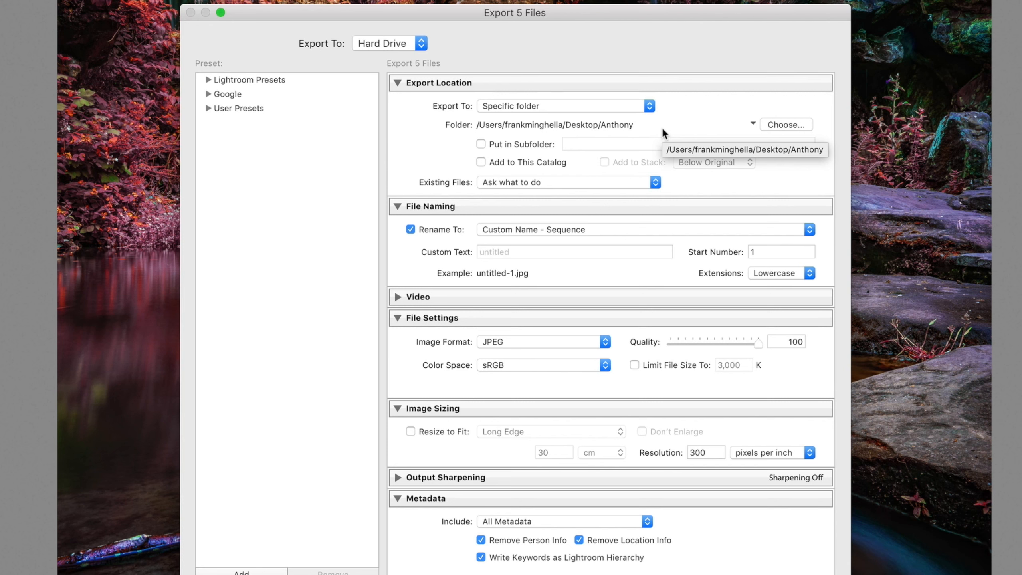
pyautogui.click(785, 125)
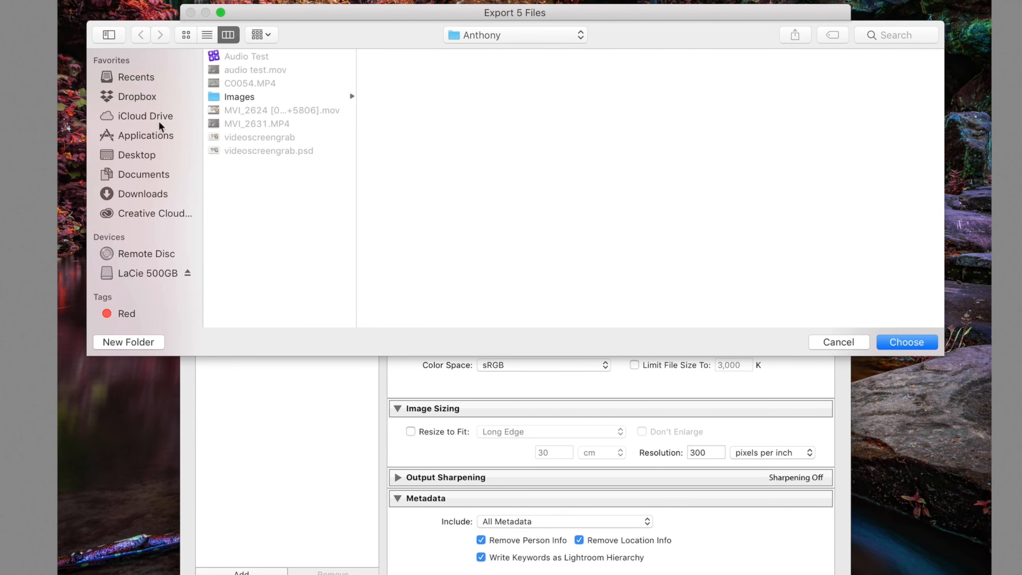
pyautogui.click(133, 156)
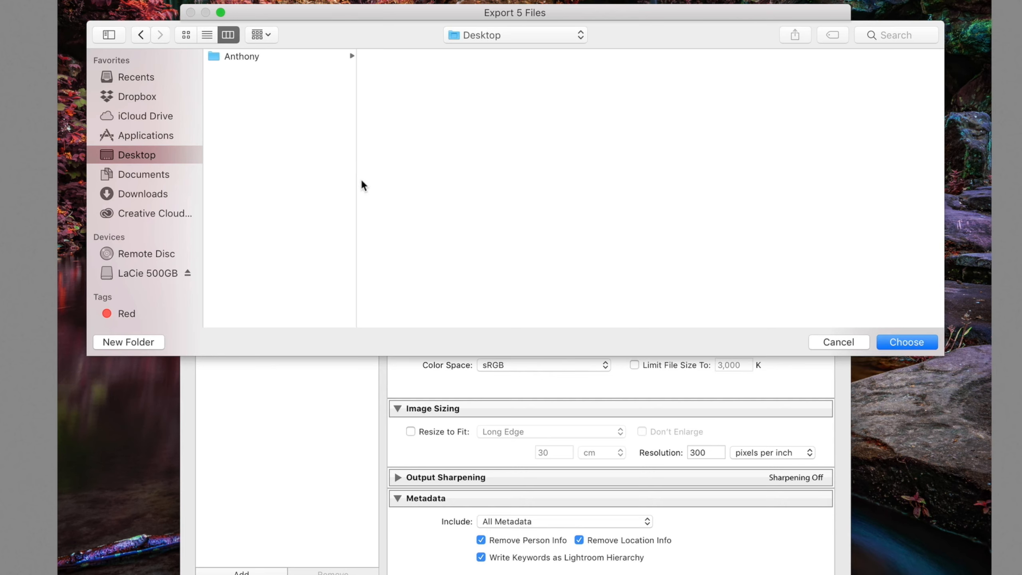
# Step: Create a new folder named Export Prints on the Desktop
pyautogui.click(133, 340)
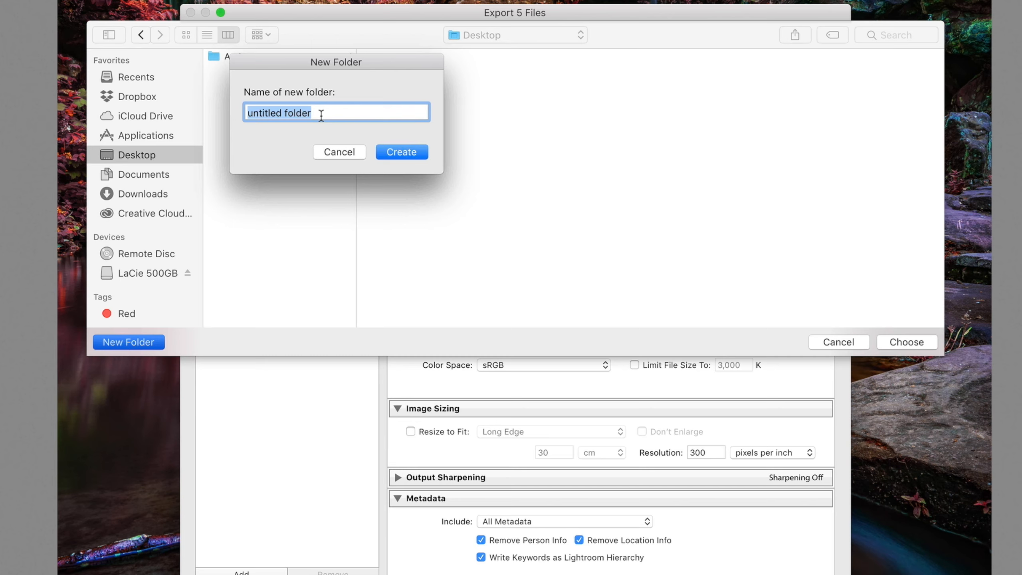
pyautogui.write('Ex')
pyautogui.press('BackSpace')
pyautogui.write('xpor')
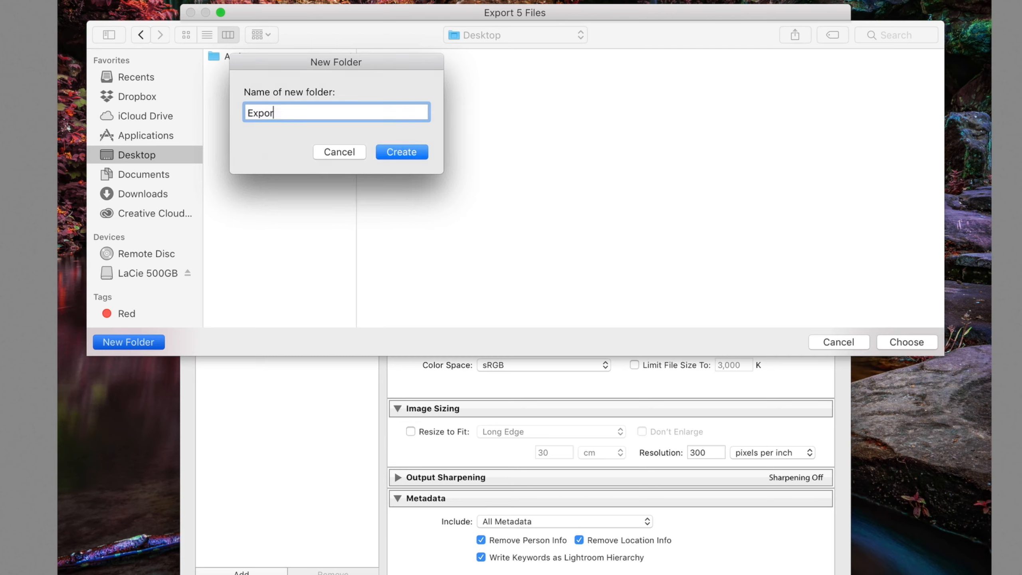
pyautogui.write('t Prints')
pyautogui.click(402, 152)
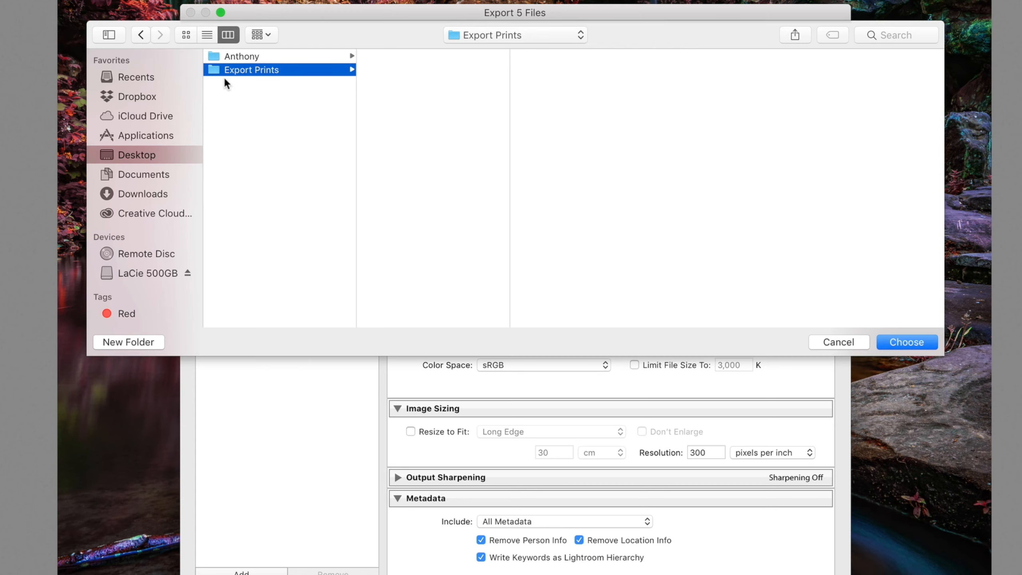
# Step: Use the Export Prints folder with a Sefton Park subfolder as destination, keeping Ask what to do for existing files
pyautogui.click(900, 342)
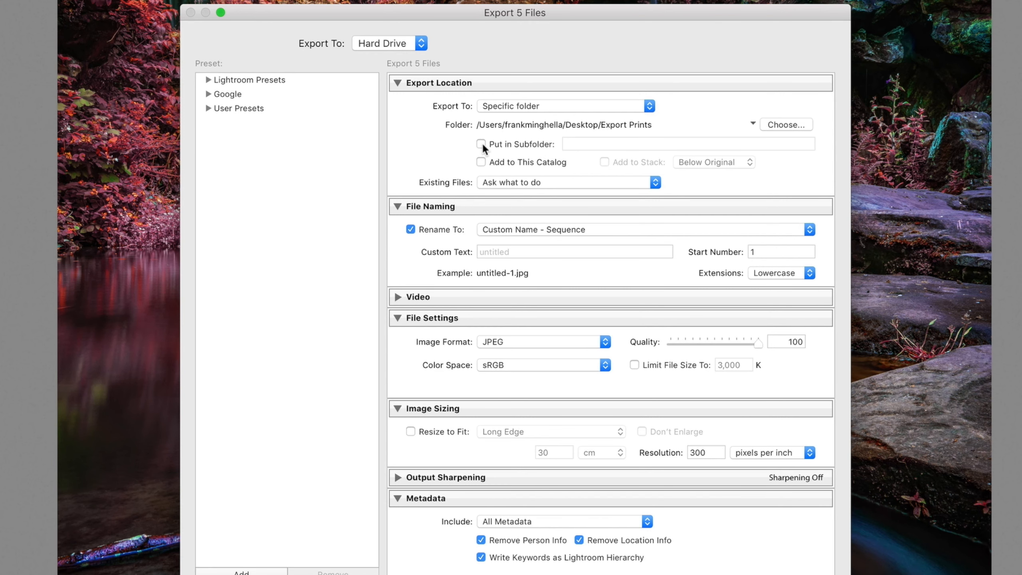
pyautogui.scroll(-1, 483, 142)
pyautogui.click(581, 141)
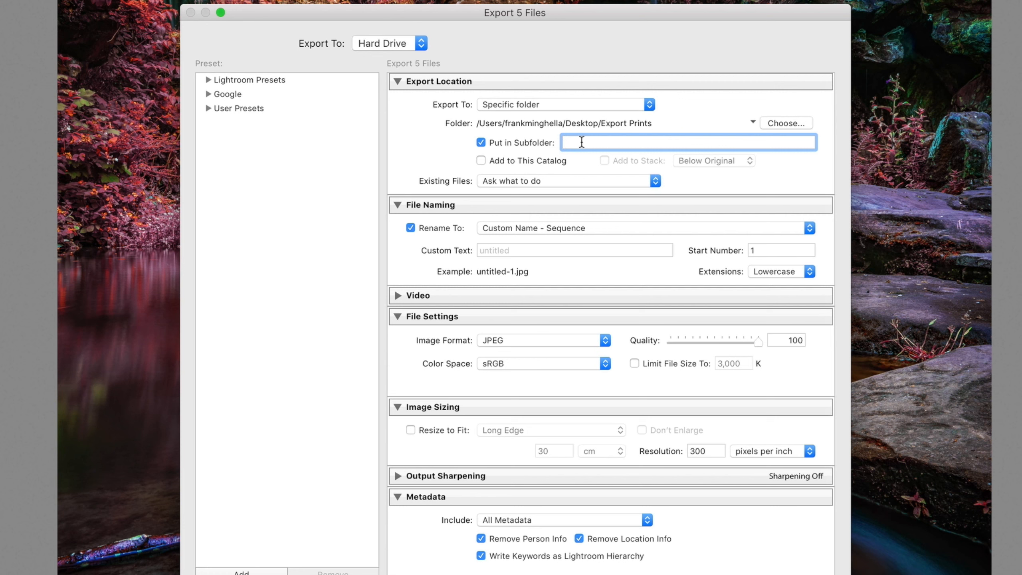
pyautogui.write('Sefton Park')
pyautogui.click(533, 181)
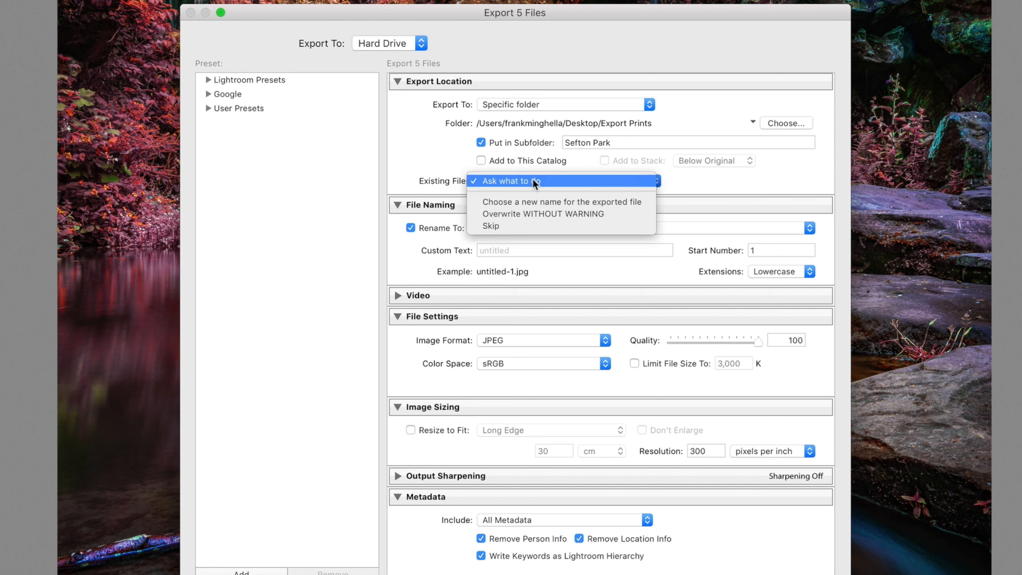
pyautogui.click(559, 180)
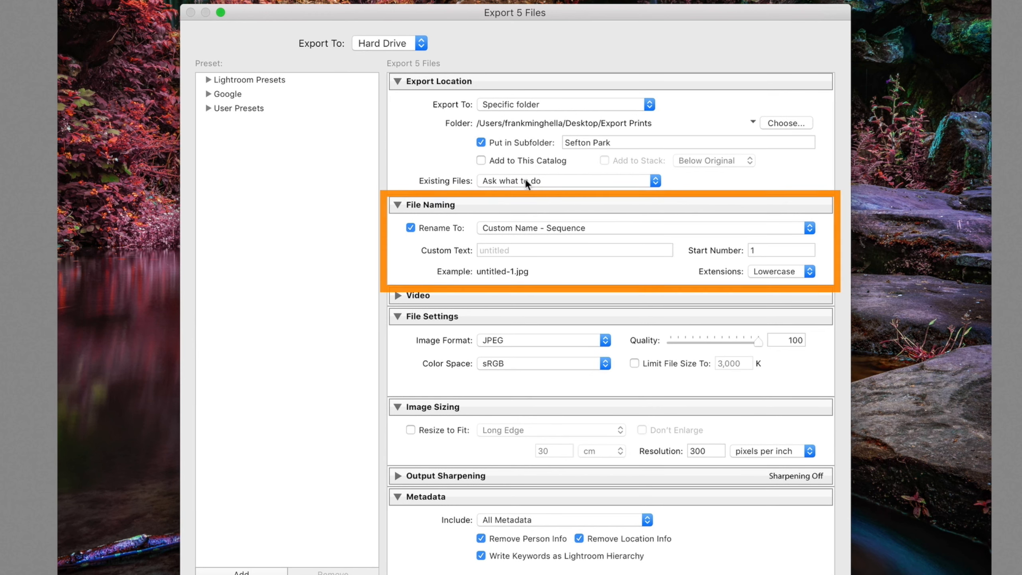
# Step: Try the file naming with renaming switched off and with the Filename - Sequence template
pyautogui.click(533, 226)
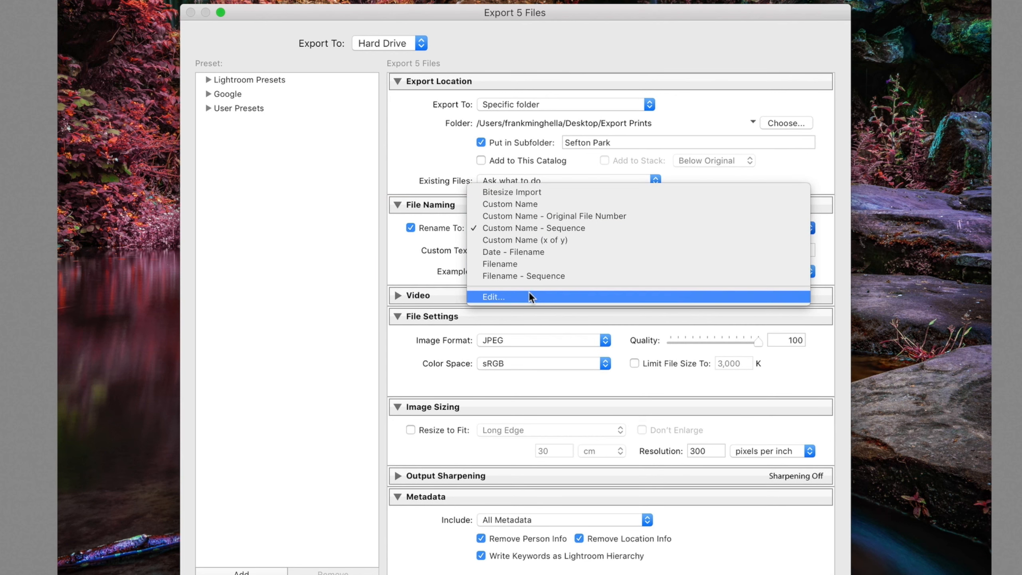
pyautogui.click(409, 244)
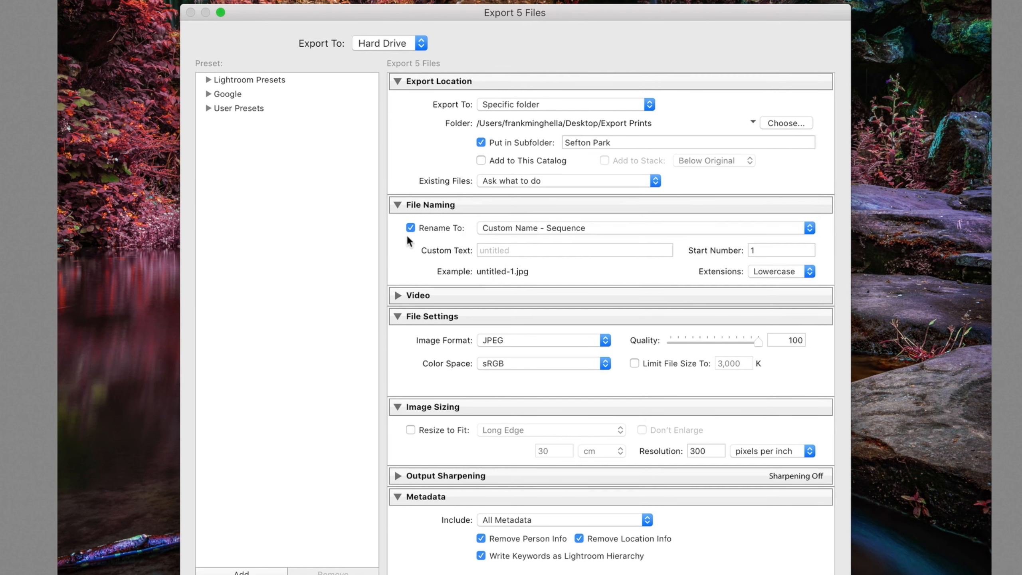
pyautogui.click(410, 229)
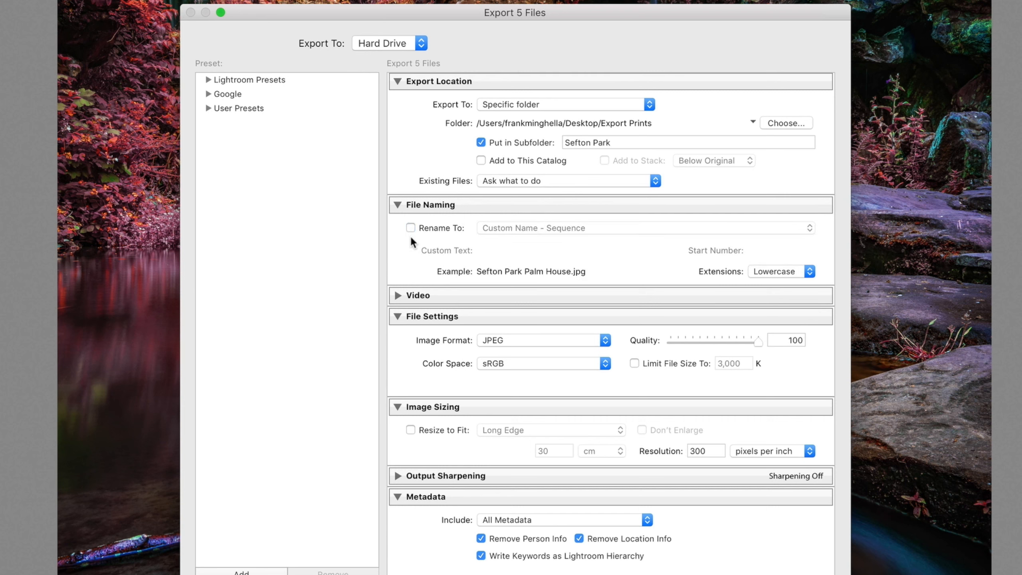
pyautogui.click(411, 228)
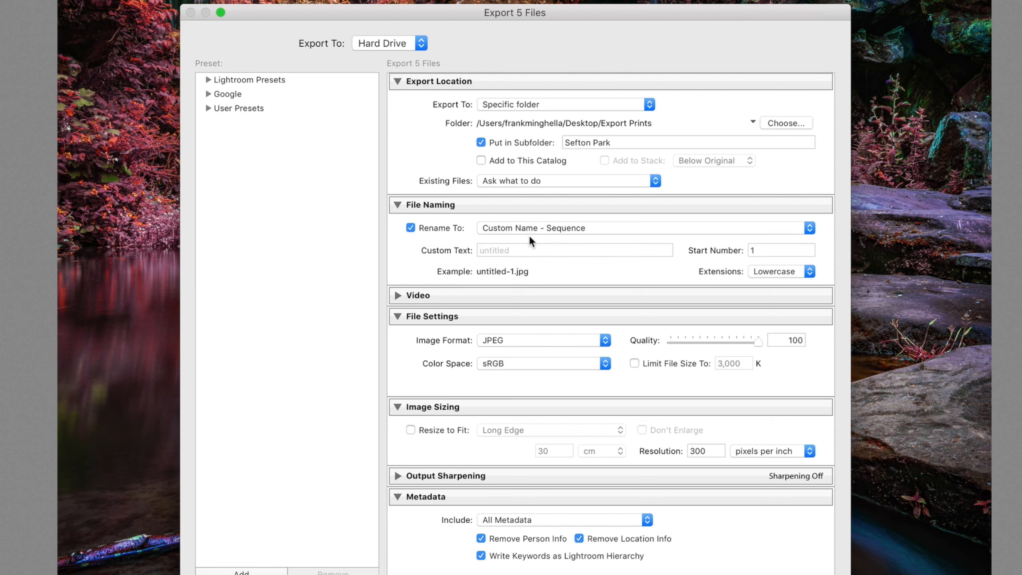
pyautogui.click(556, 228)
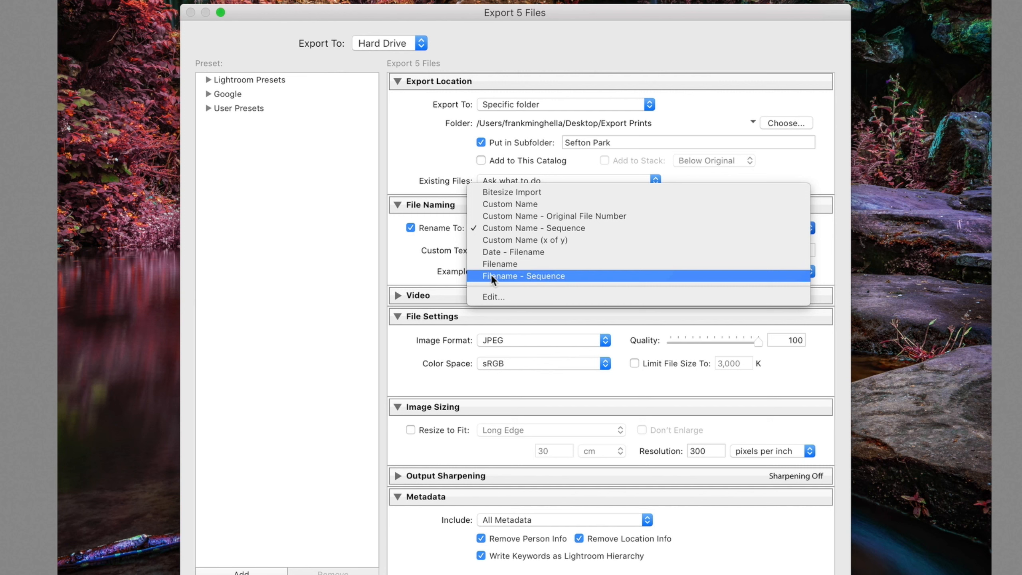
pyautogui.click(564, 277)
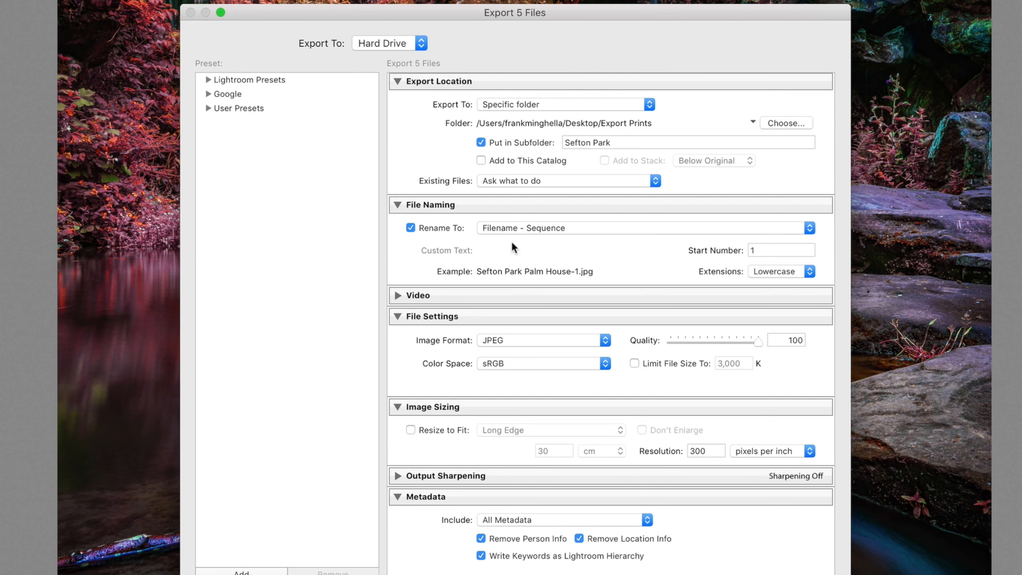
# Step: Rename the exported files using the Custom Name - Sequence template with the custom text Sefton Park
pyautogui.click(509, 230)
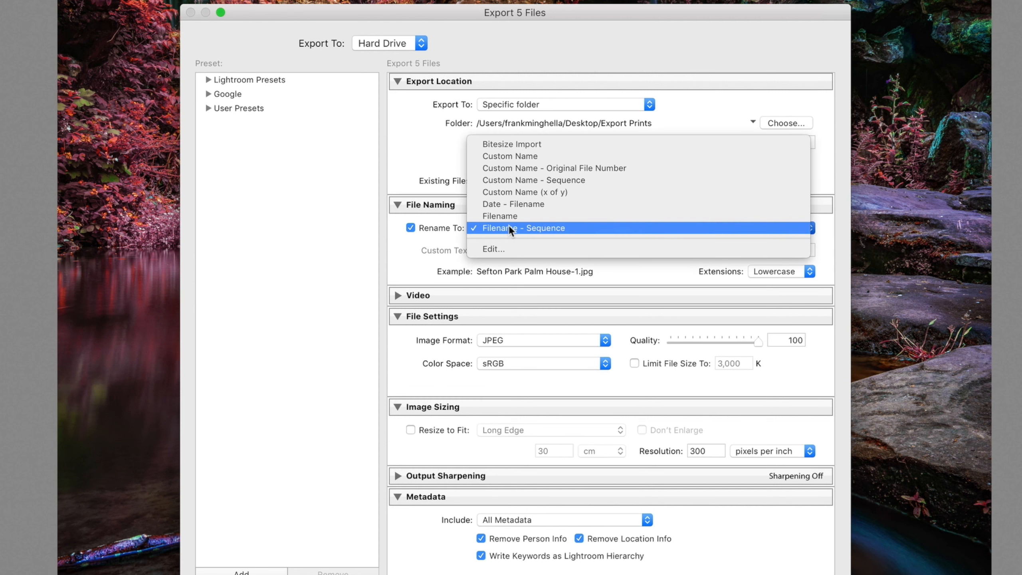
pyautogui.click(519, 181)
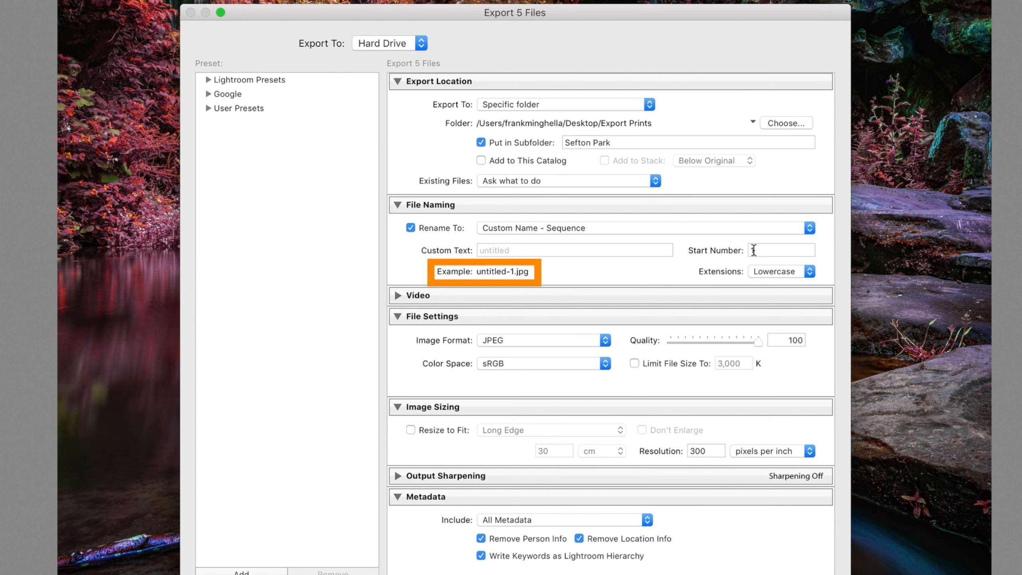
pyautogui.click(494, 250)
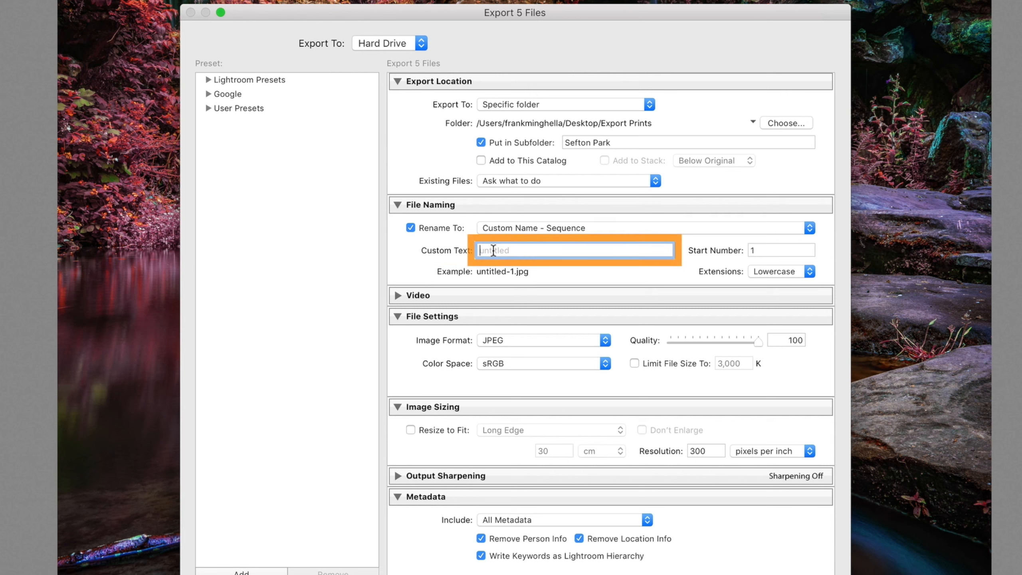
pyautogui.write('Sefton Park')
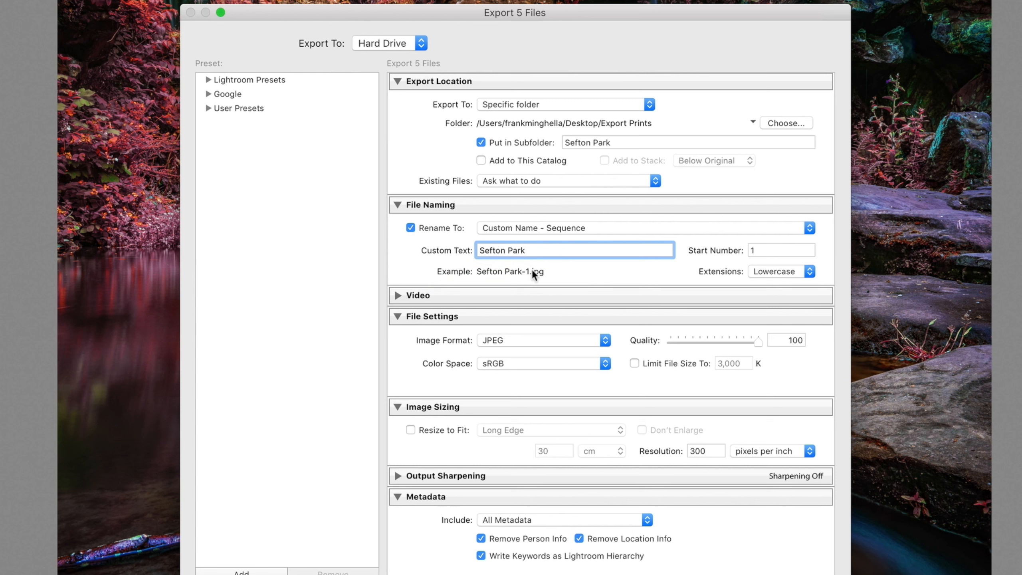
pyautogui.click(540, 228)
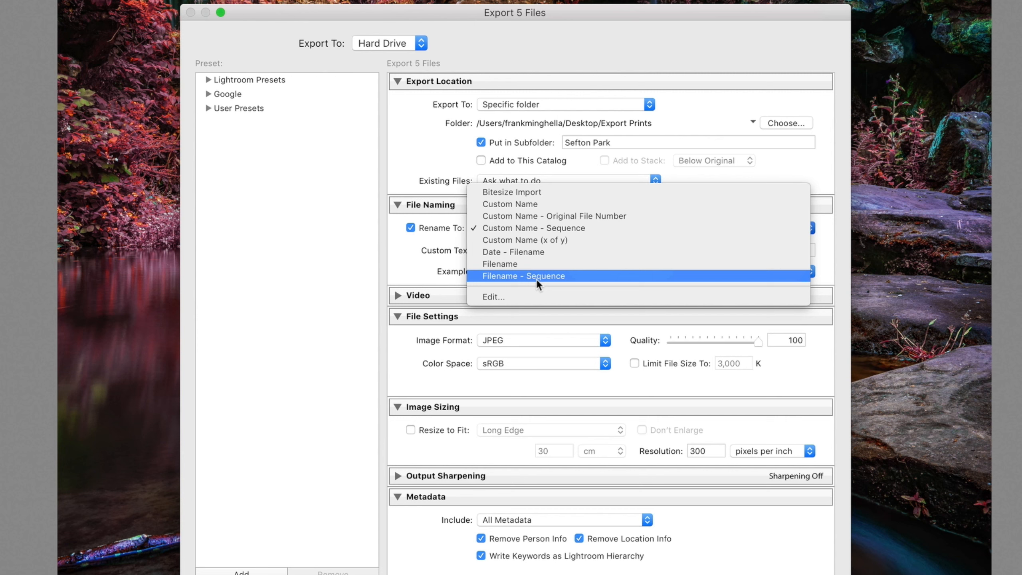
pyautogui.click(526, 229)
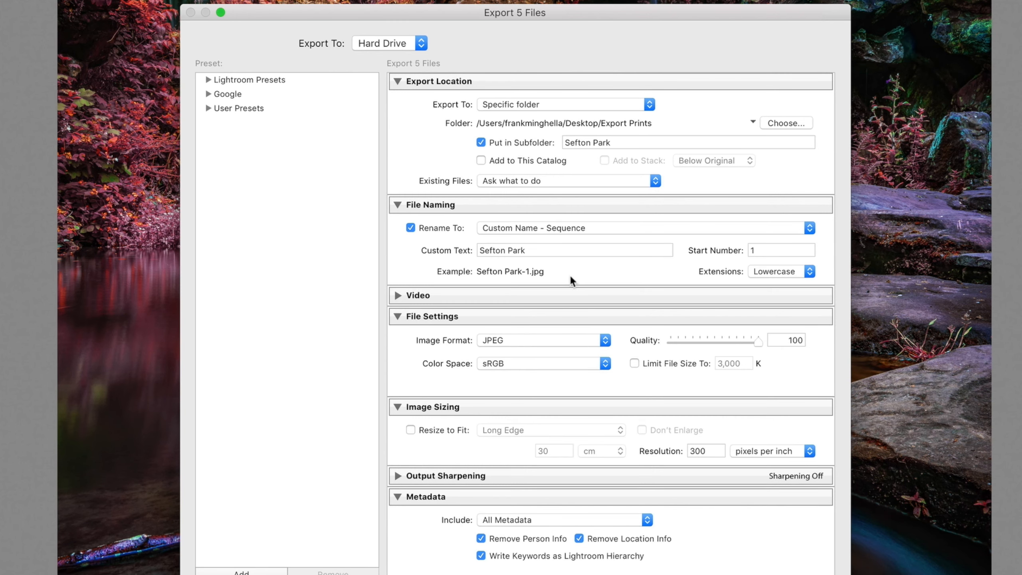
# Step: Keep JPEG as the image format and set the quality to 100
pyautogui.scroll(-5, 452, 298)
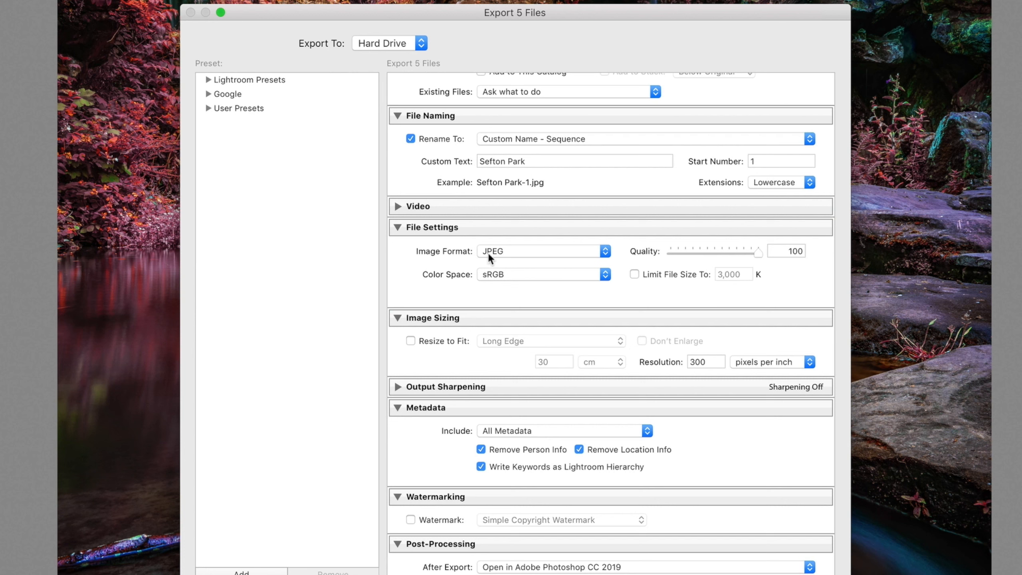
pyautogui.click(518, 249)
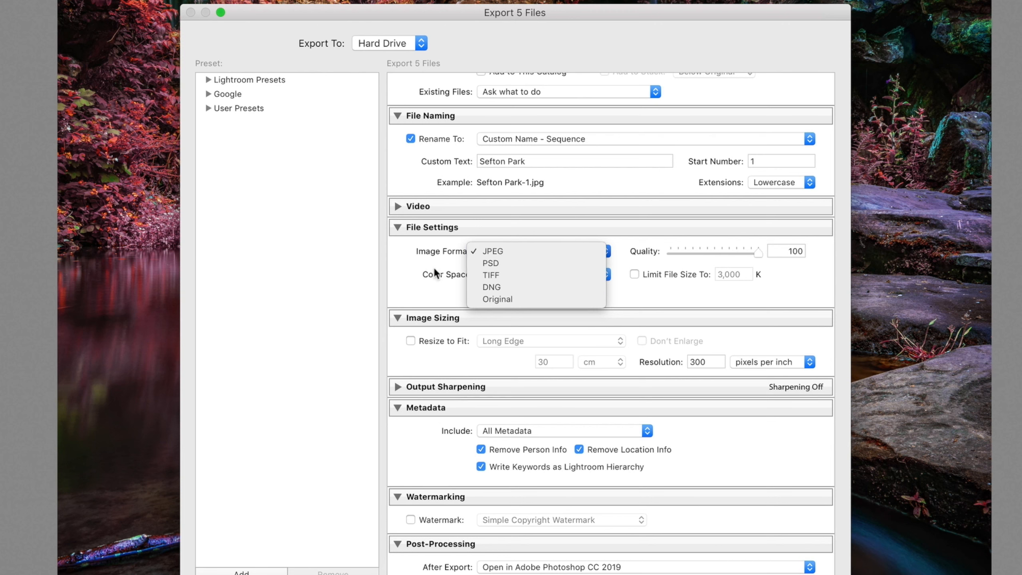
pyautogui.click(415, 262)
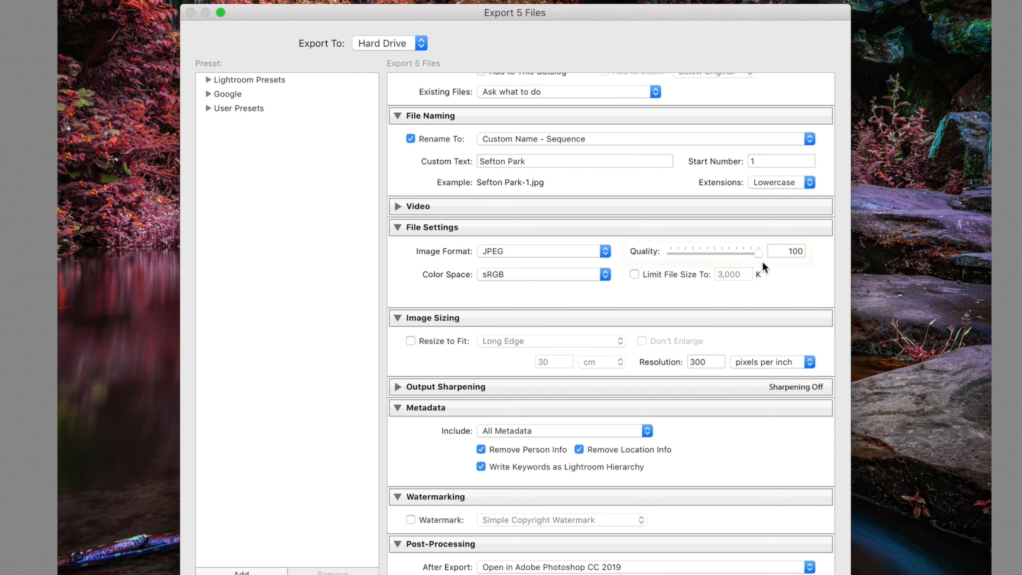
pyautogui.moveTo(757, 251); pyautogui.dragTo(762, 253)
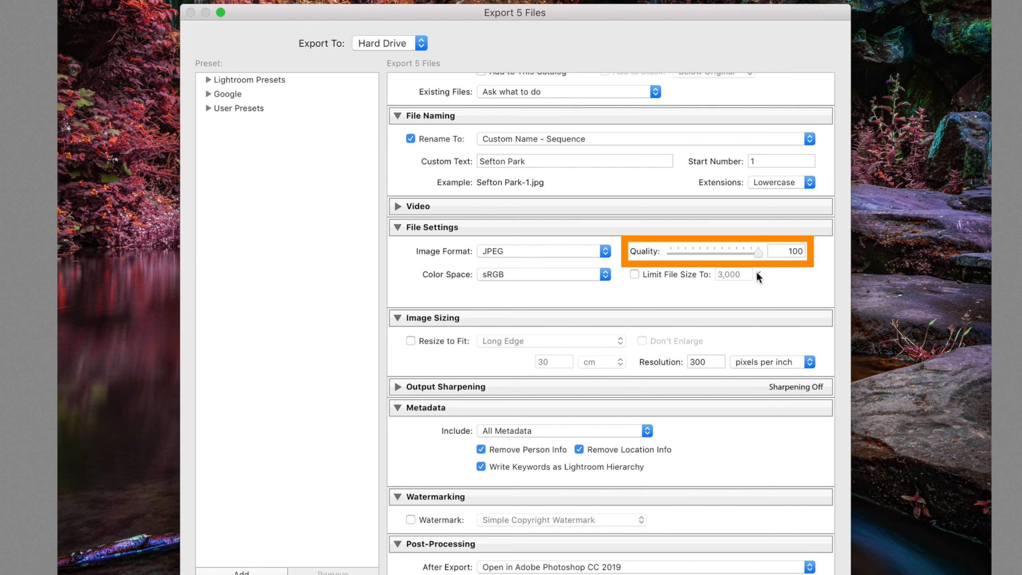
pyautogui.moveTo(757, 252); pyautogui.dragTo(746, 253)
pyautogui.moveTo(745, 253)
pyautogui.mouseDown()
pyautogui.moveTo(696, 259)
pyautogui.moveTo(752, 270)
pyautogui.mouseUp()
pyautogui.moveTo(752, 269); pyautogui.dragTo(769, 269)
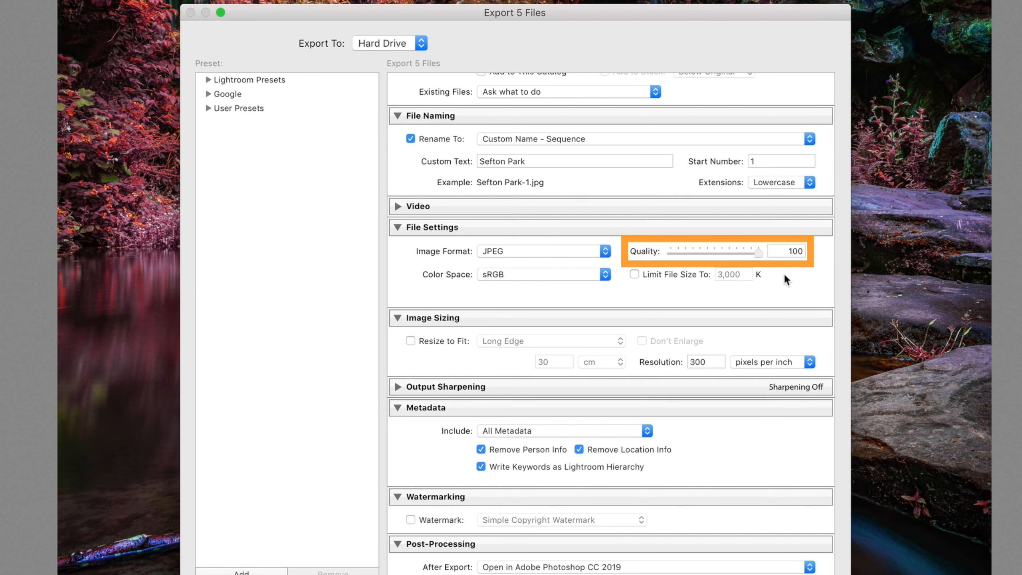
# Step: Review the color space choices, keeping sRGB, and leave the file size limit off
pyautogui.click(519, 278)
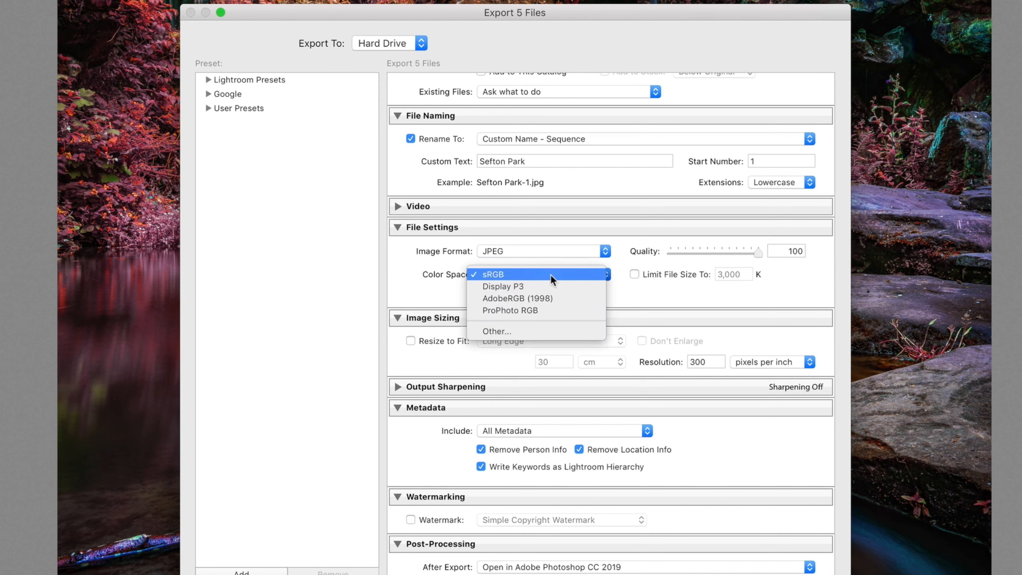
pyautogui.click(443, 284)
pyautogui.click(524, 274)
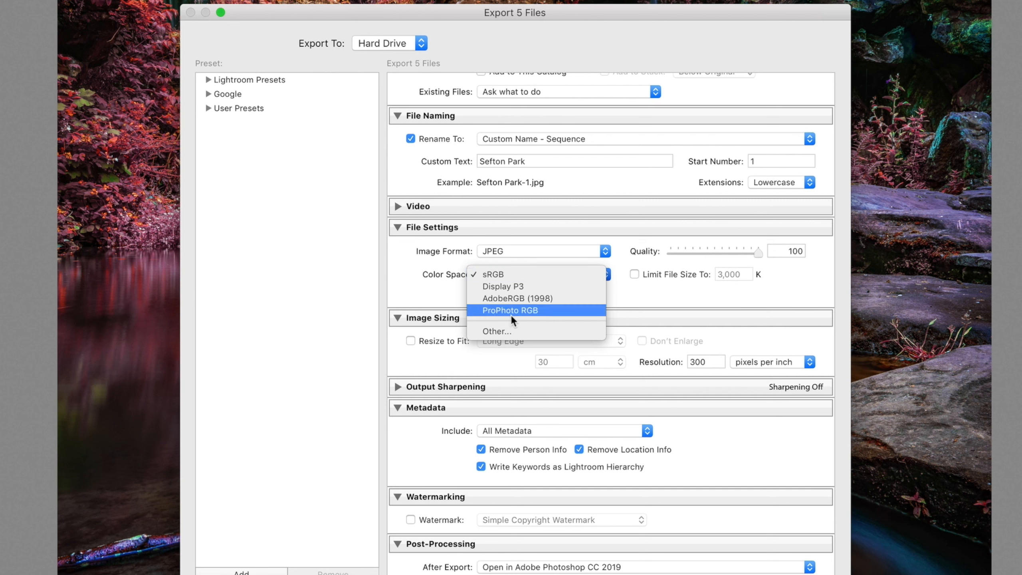
pyautogui.click(510, 275)
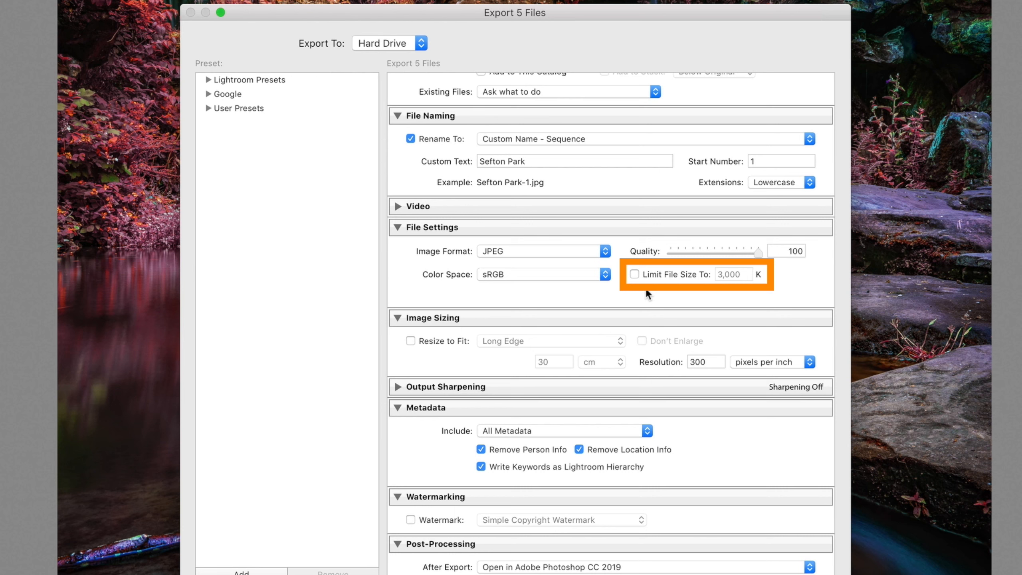
pyautogui.click(634, 274)
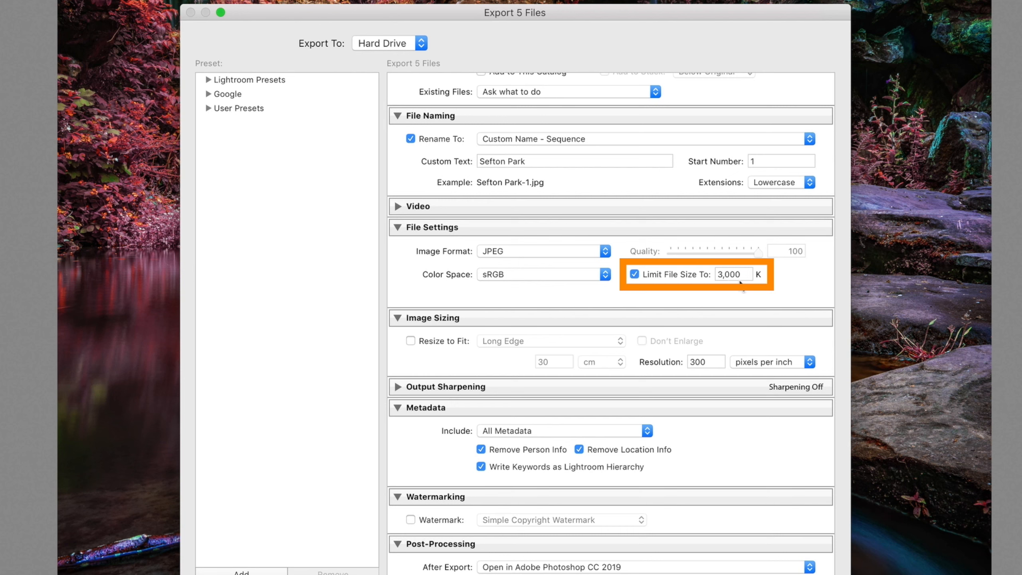
pyautogui.click(634, 276)
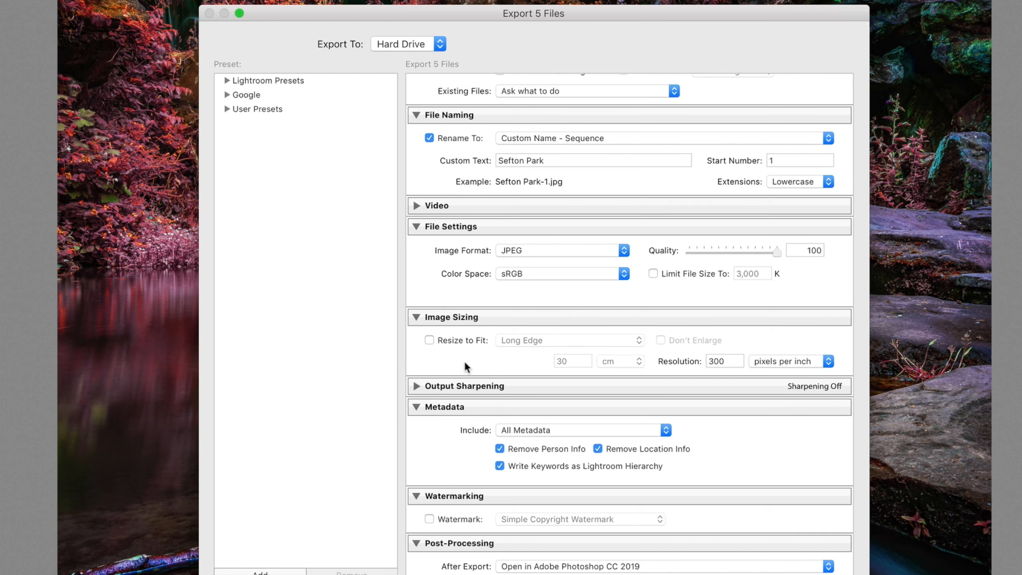
# Step: Enable resizing of the exported images and fit them by their Long Edge
pyautogui.click(429, 341)
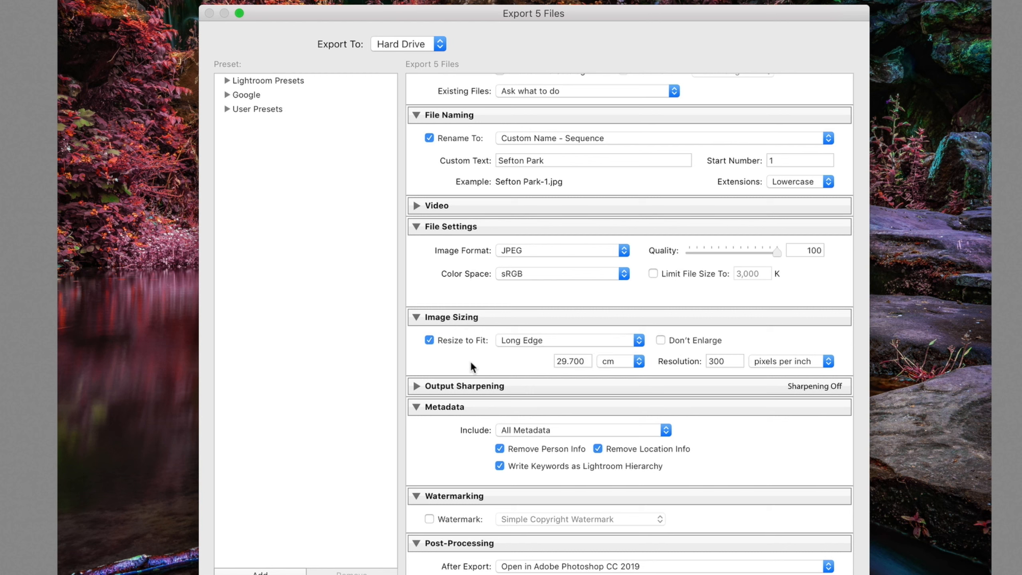
pyautogui.click(530, 341)
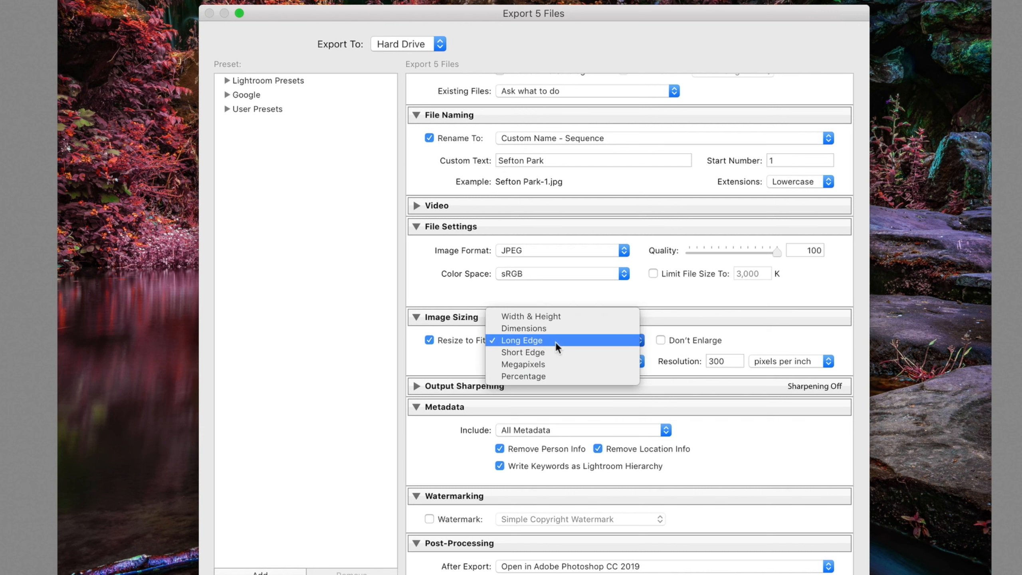
pyautogui.click(518, 339)
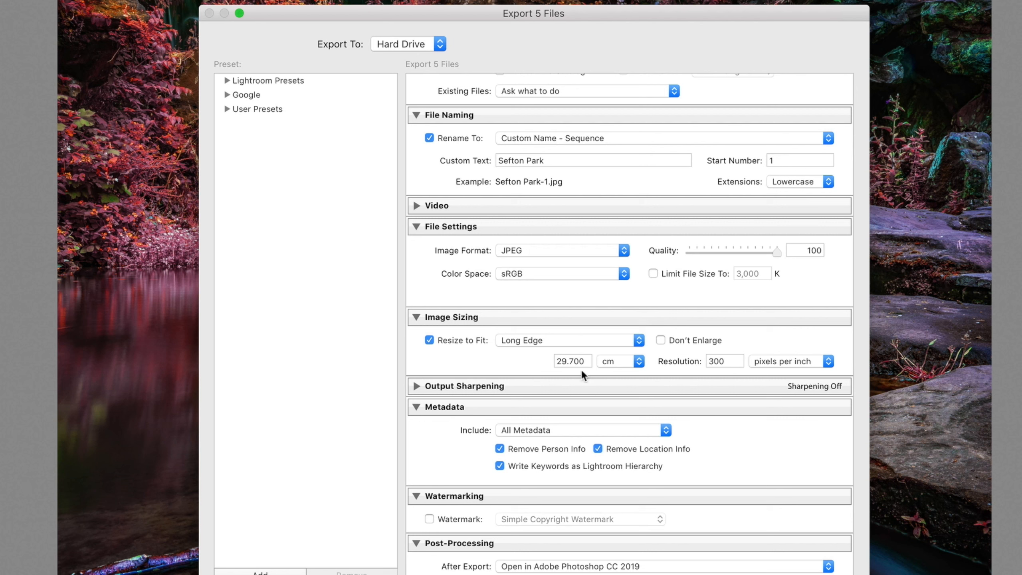
pyautogui.scroll(-1, 578, 377)
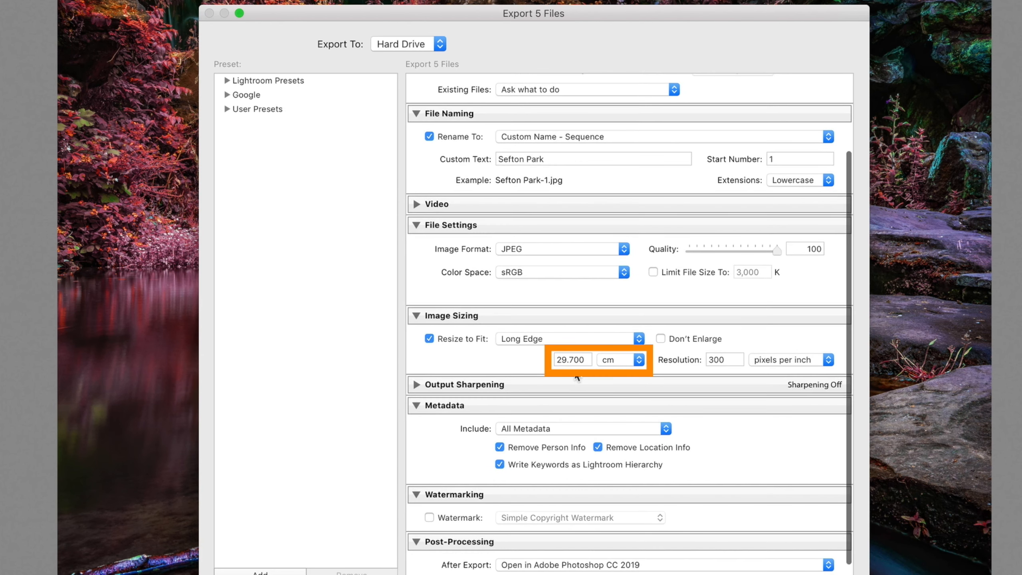
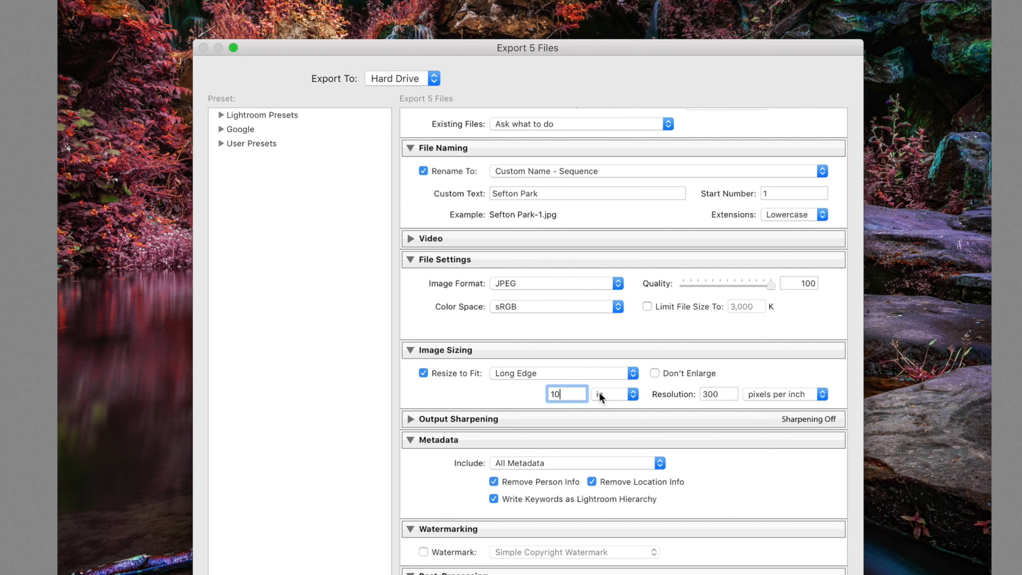
# Step: Set the long edge to 2,000 pixels and the resolution to 72 pixels per inch
pyautogui.click(608, 382)
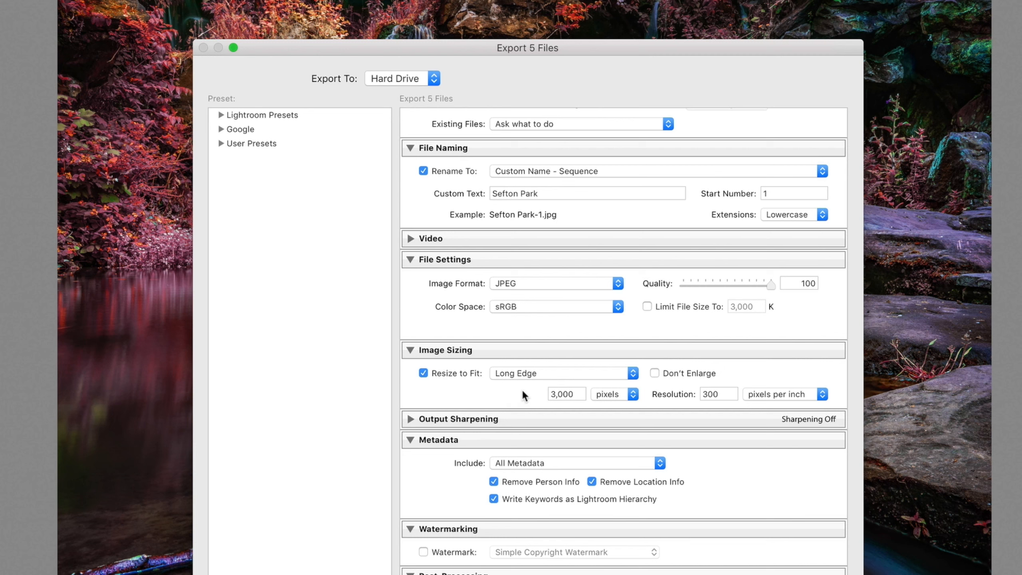
pyautogui.doubleClick(568, 394)
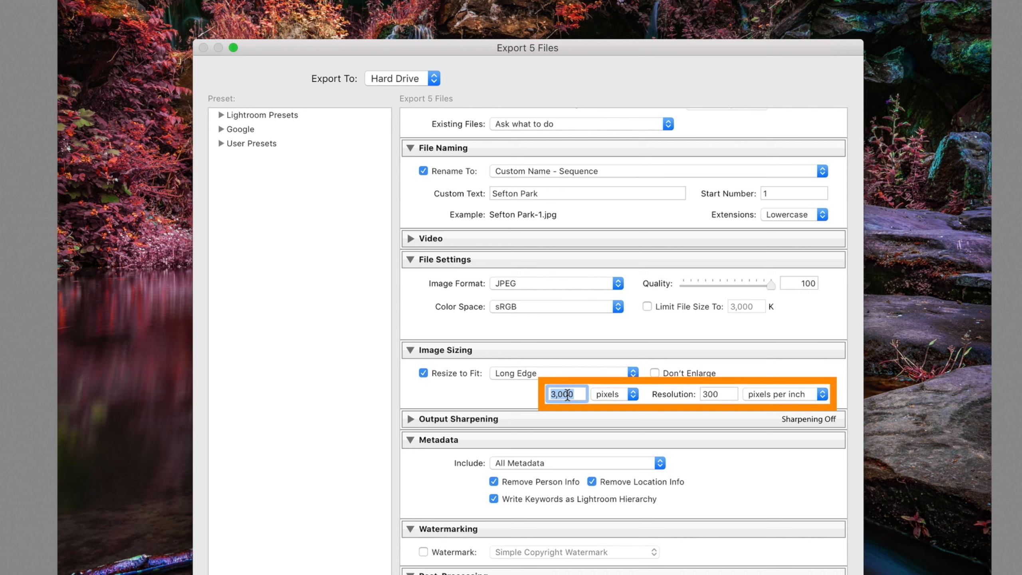
pyautogui.write('2000')
pyautogui.doubleClick(710, 394)
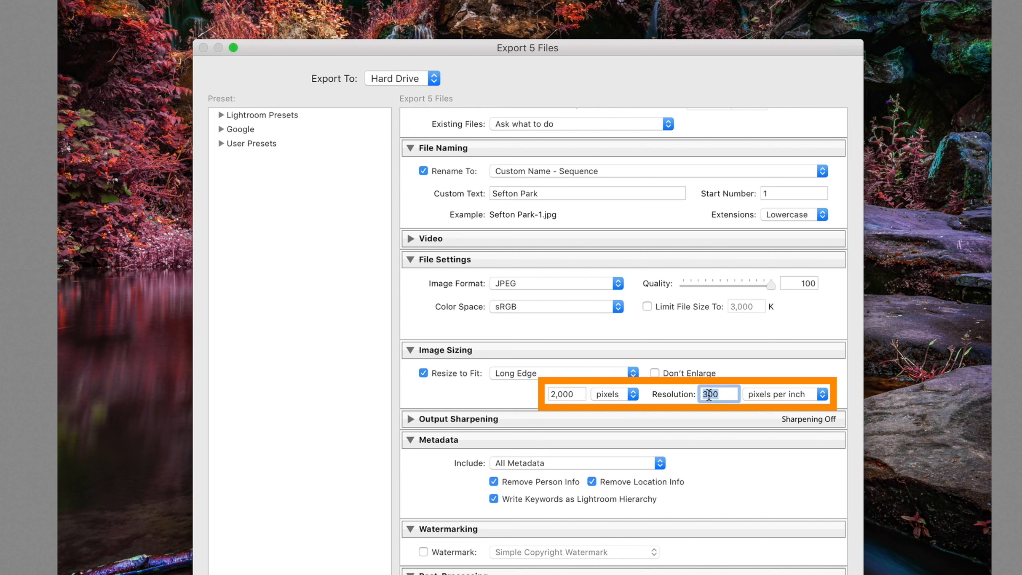
pyautogui.write('72')
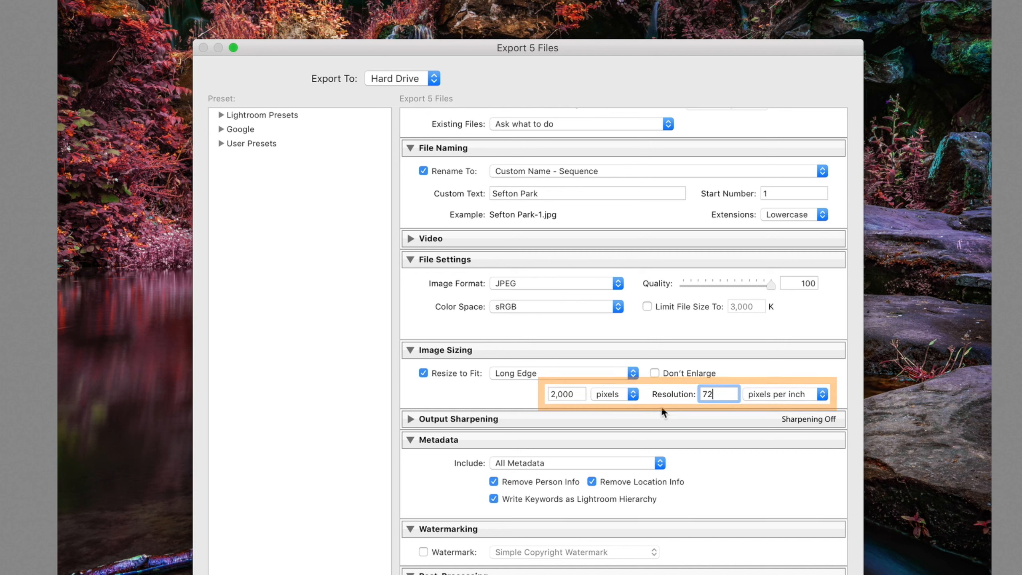
# Step: Keep resizing by Long Edge and set the long edge to 29.7 cm with a resolution of 300 pixels per inch
pyautogui.click(514, 373)
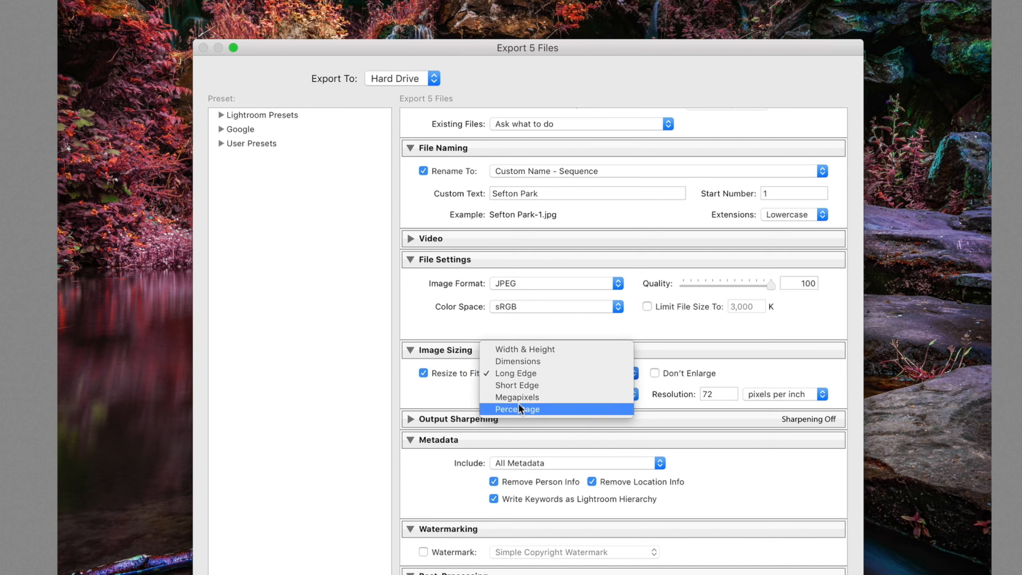
pyautogui.click(458, 390)
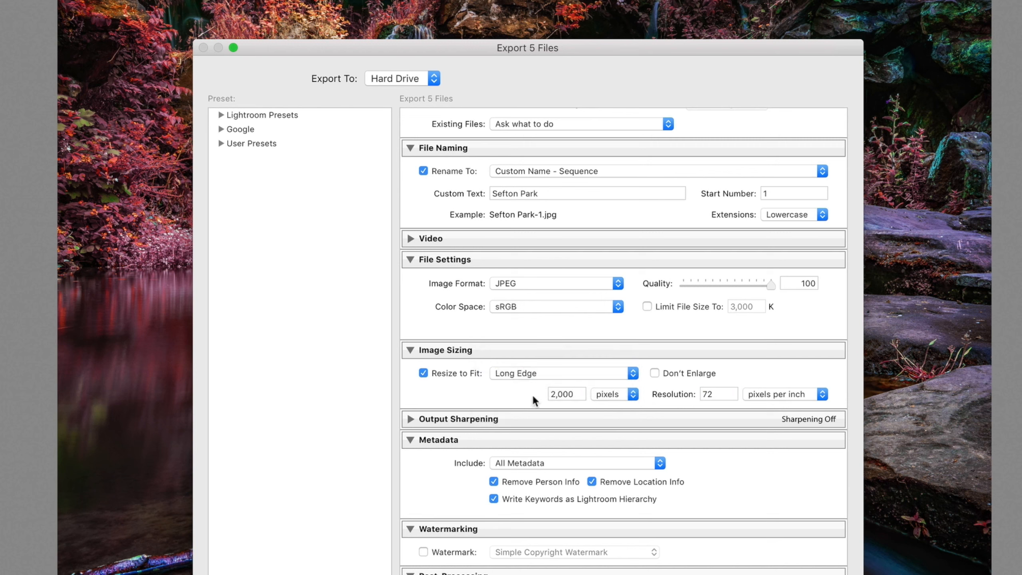
pyautogui.click(633, 394)
pyautogui.click(607, 418)
pyautogui.doubleClick(565, 395)
pyautogui.write('29.7')
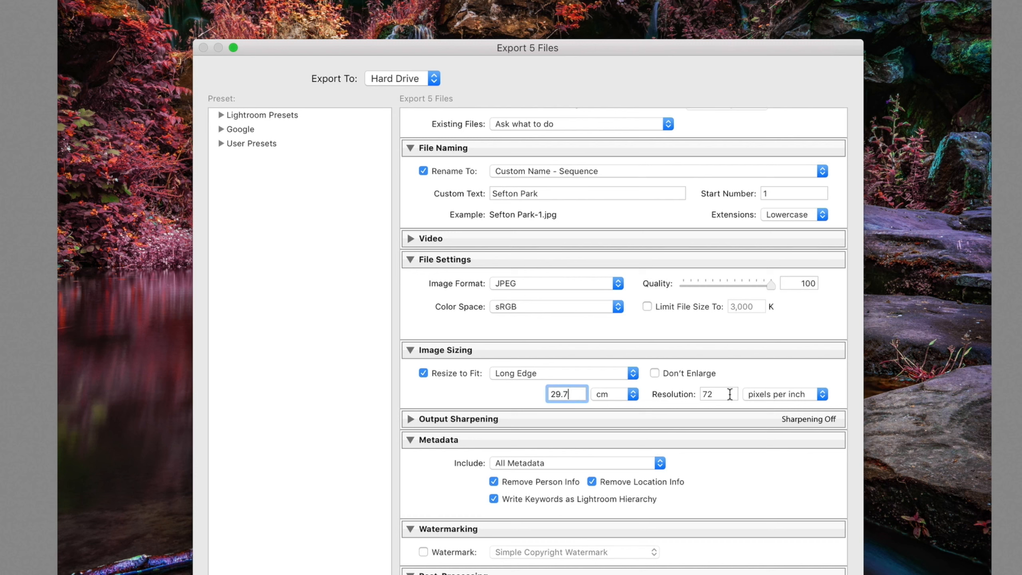
pyautogui.press('Tab')
pyautogui.write('300')
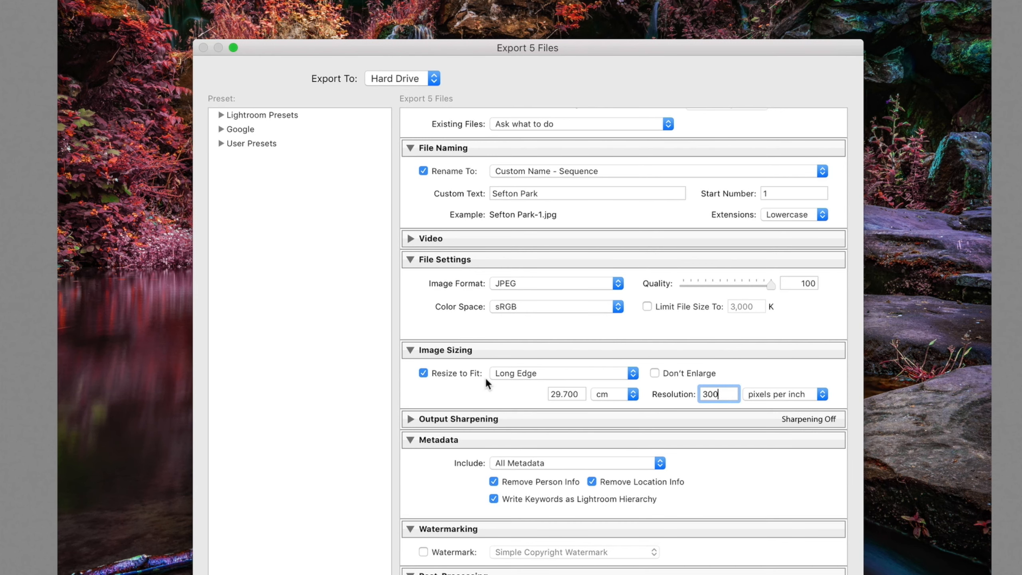
# Step: Review the unit choices for the long edge size, keeping centimetres
pyautogui.scroll(-2, 485, 377)
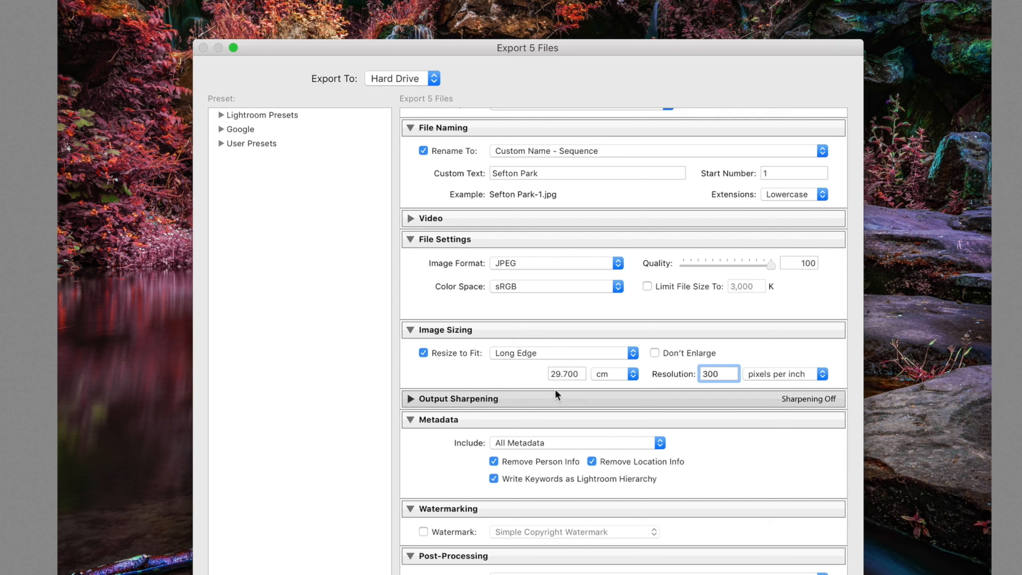
pyautogui.click(610, 375)
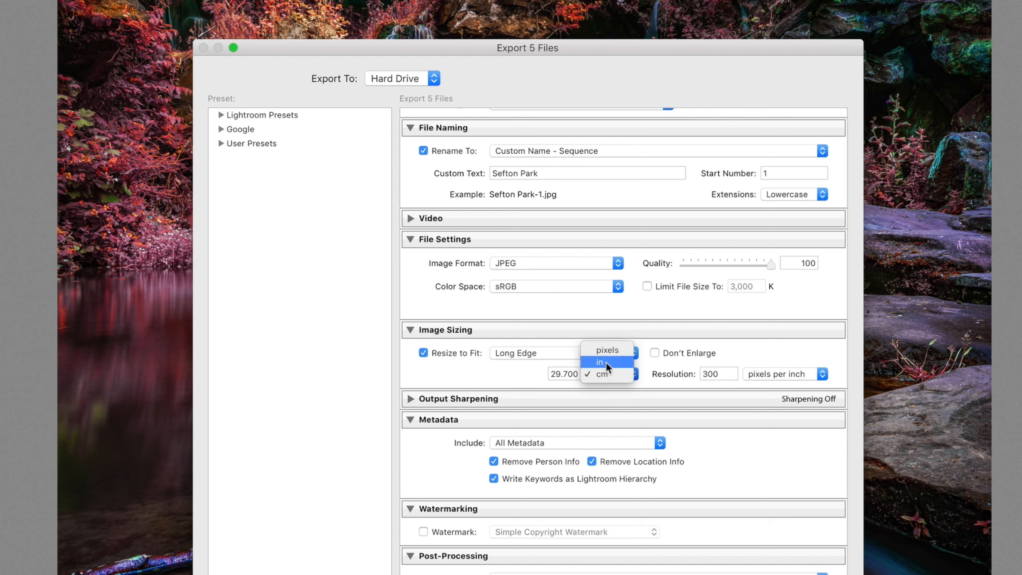
pyautogui.click(530, 371)
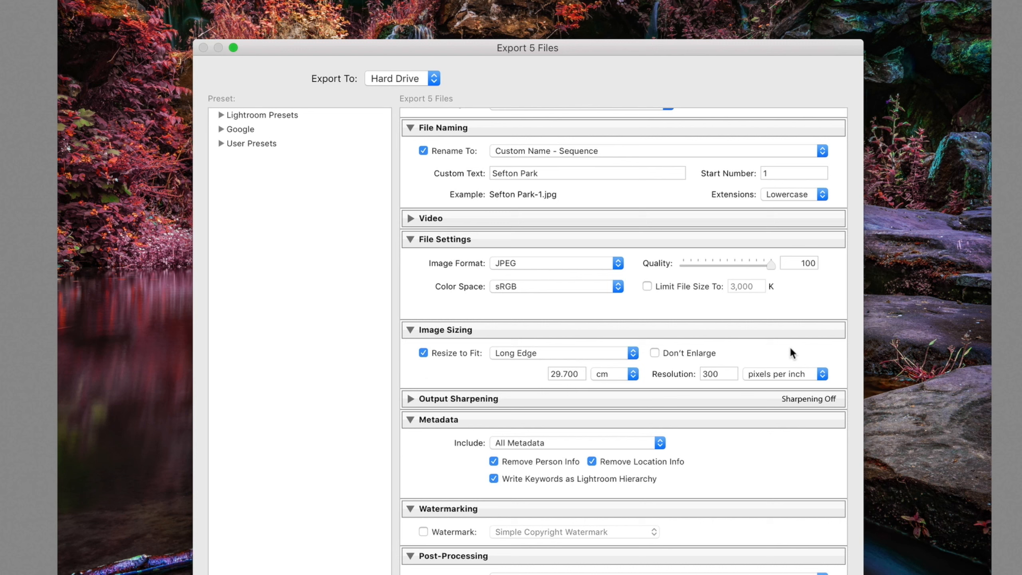
# Step: Try output sharpening for Screen at the Standard amount, checking the paper and amount choices
pyautogui.click(411, 398)
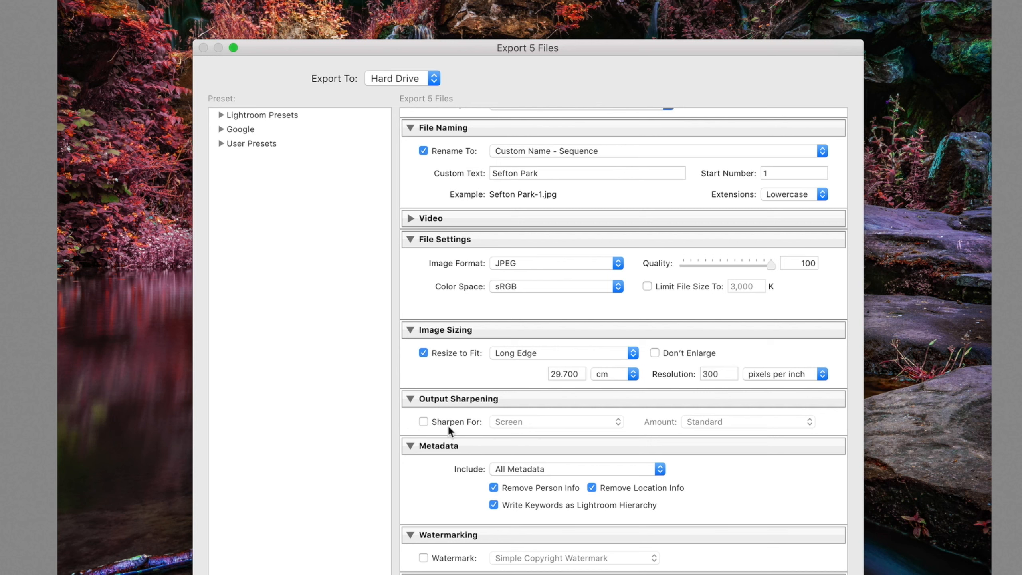
pyautogui.click(422, 421)
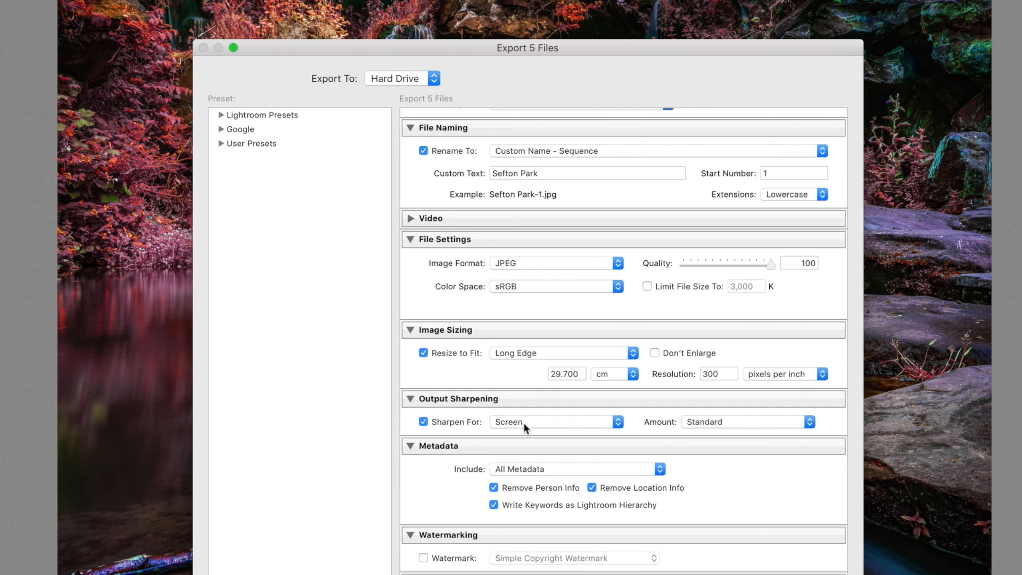
pyautogui.click(525, 421)
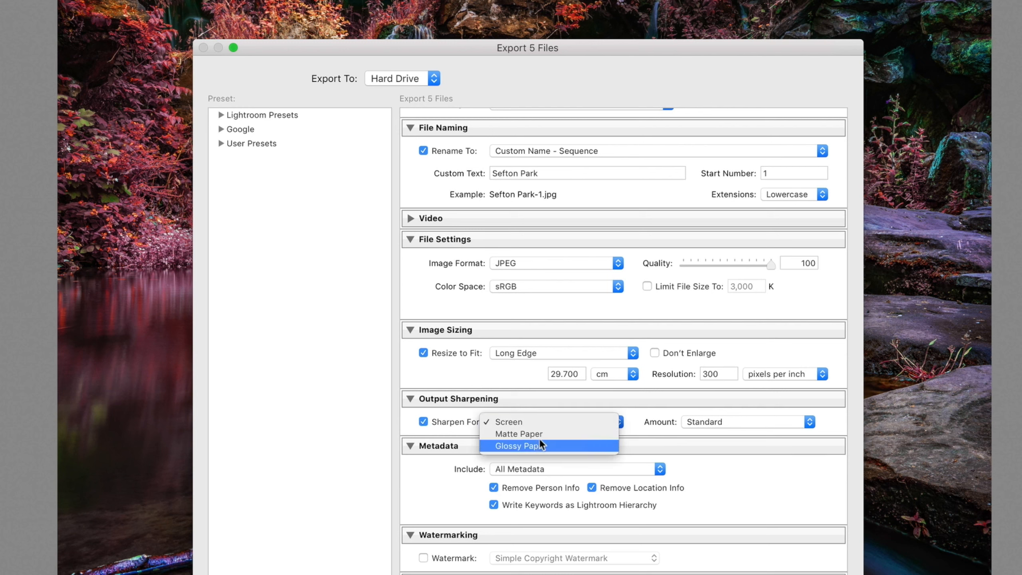
pyautogui.click(727, 423)
pyautogui.click(728, 421)
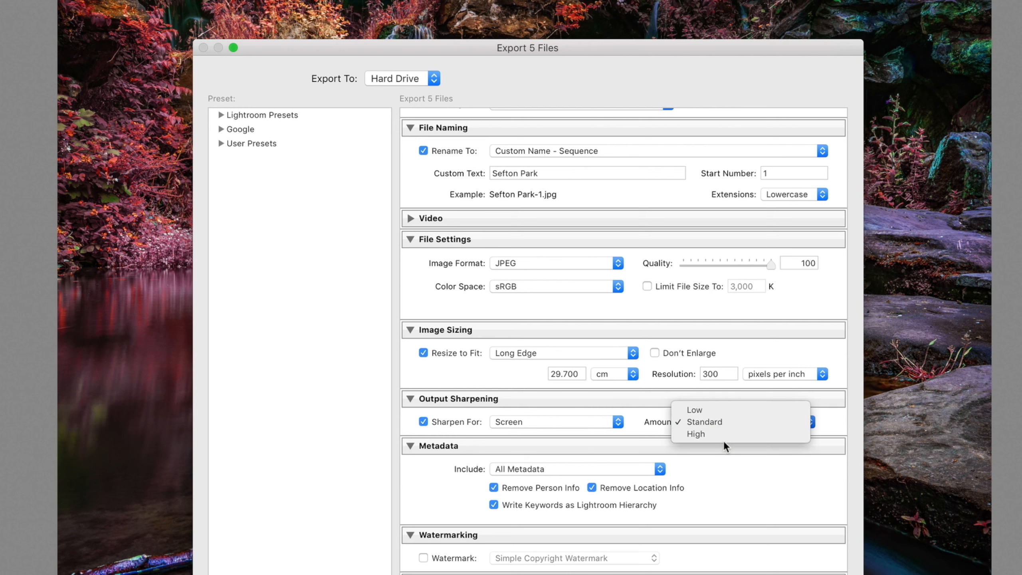
pyautogui.click(445, 427)
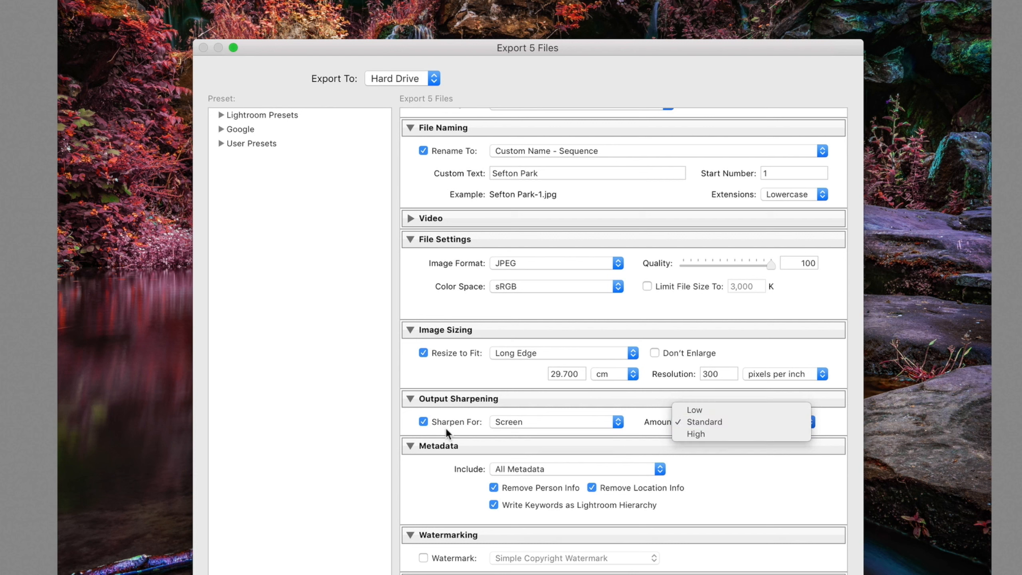
pyautogui.click(422, 422)
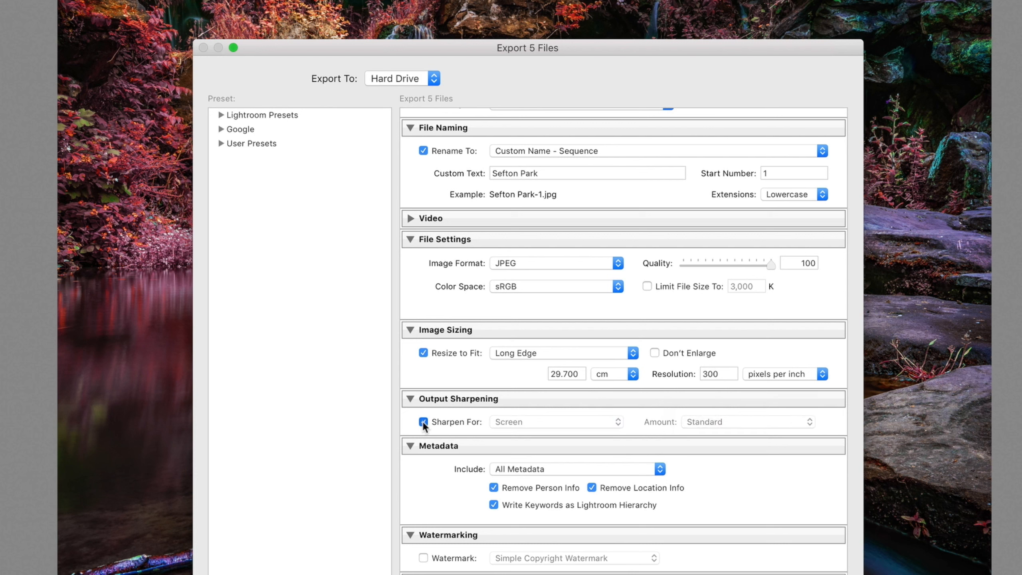
pyautogui.click(410, 398)
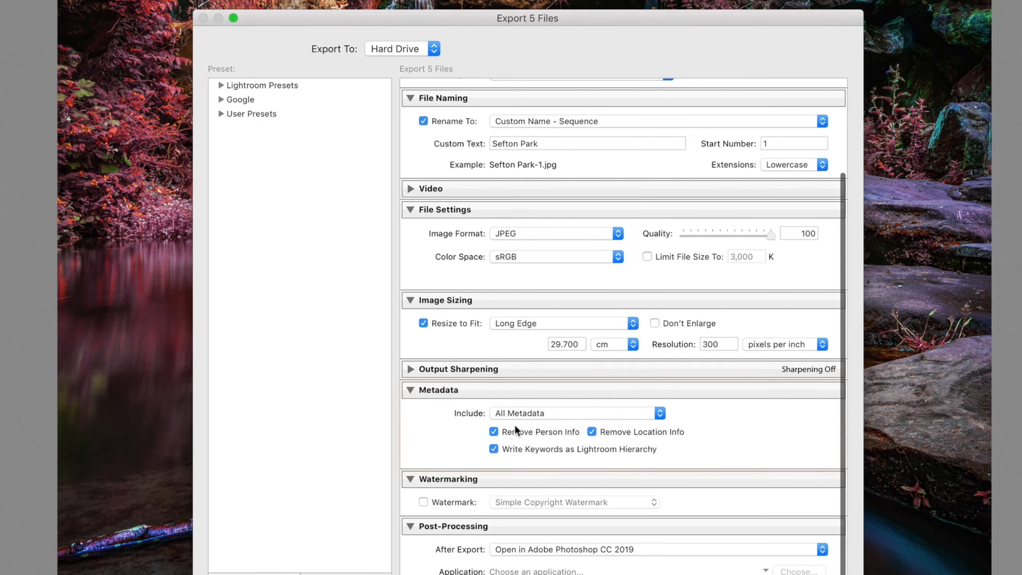
# Step: Review which metadata can be included in the exported files, keeping All Metadata
pyautogui.click(519, 411)
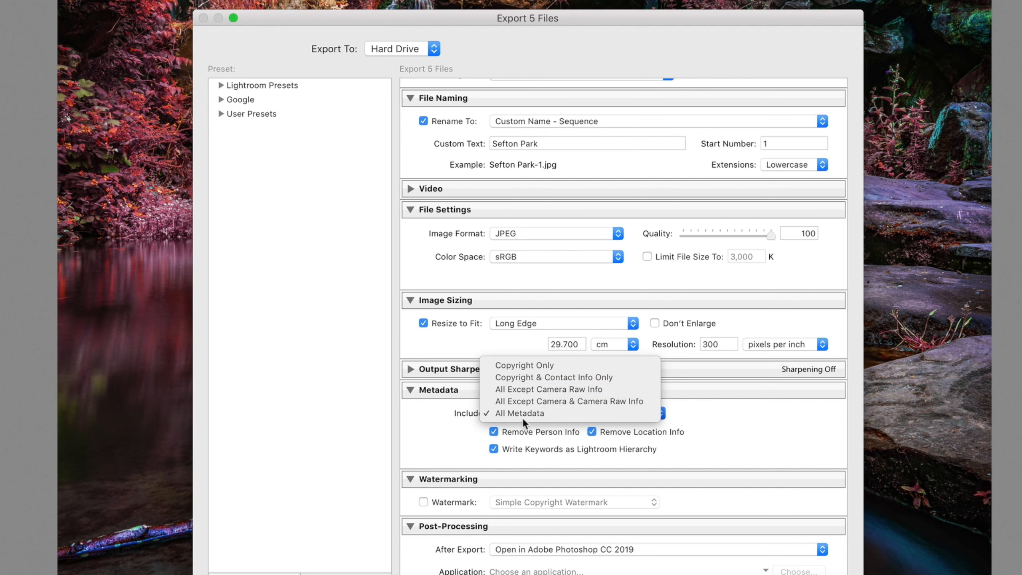
pyautogui.click(714, 417)
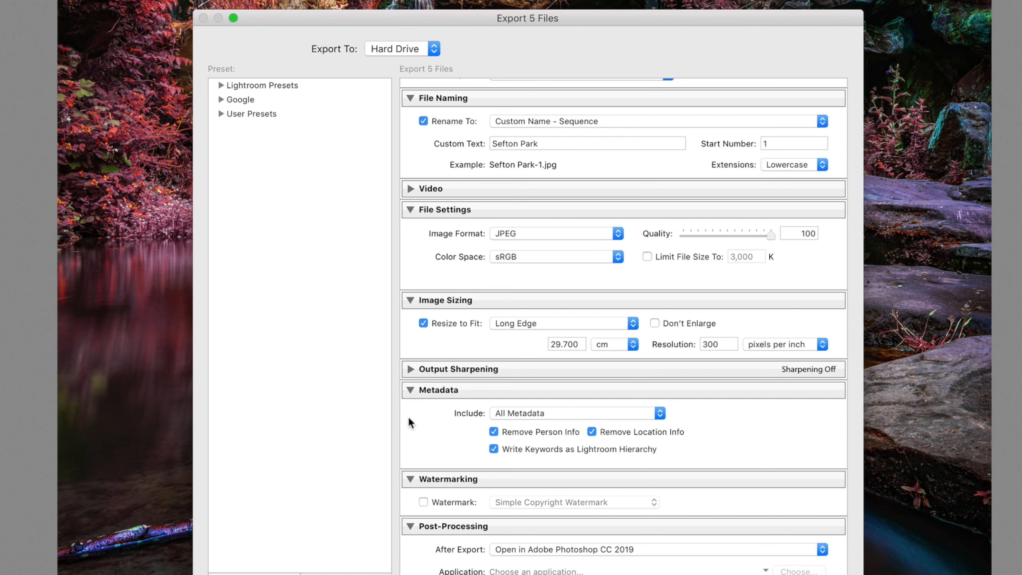
pyautogui.click(529, 412)
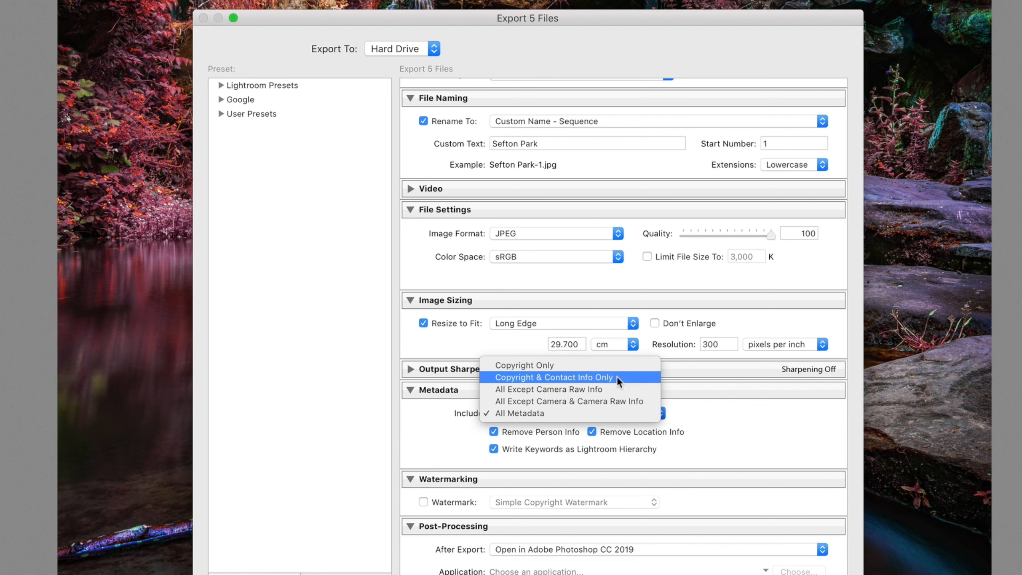
pyautogui.click(739, 430)
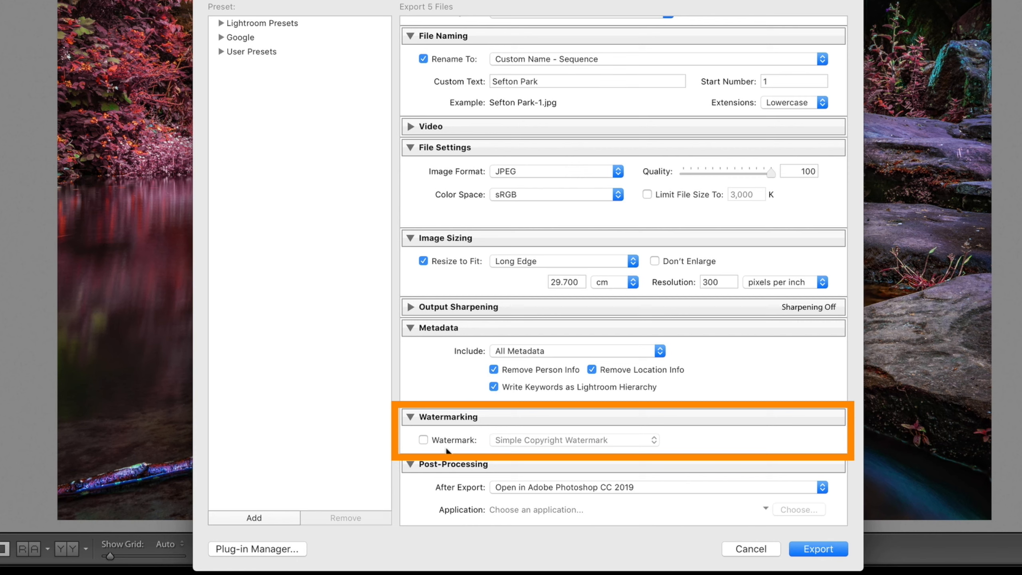
# Step: Enable watermarking for the export and open the Watermark Editor
pyautogui.click(423, 439)
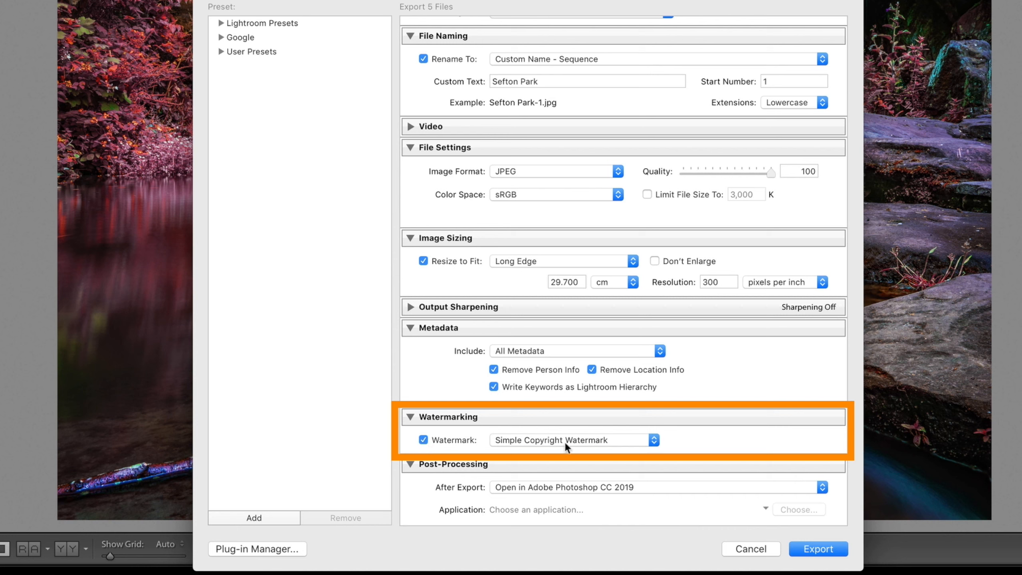
pyautogui.click(597, 441)
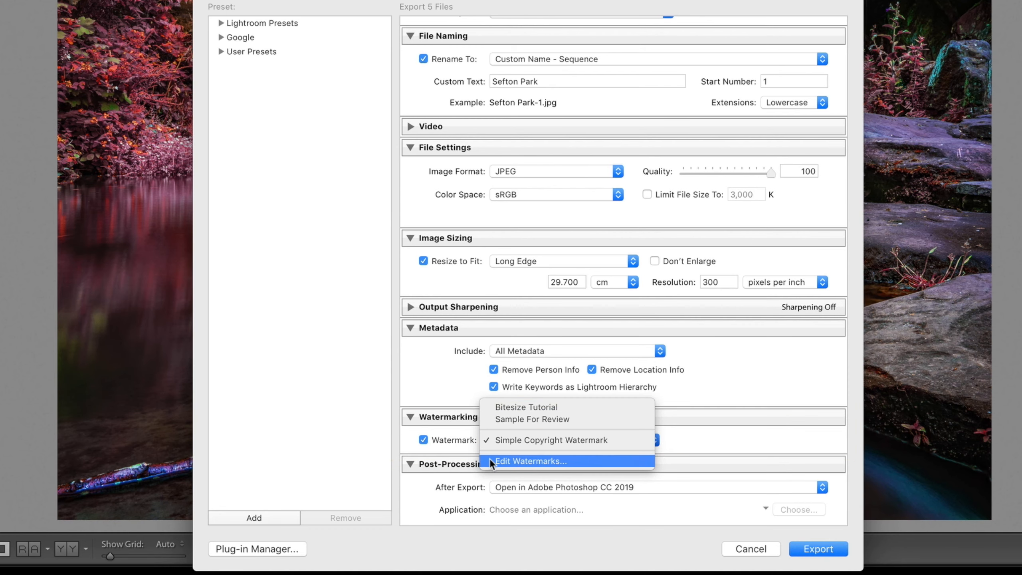
pyautogui.click(524, 462)
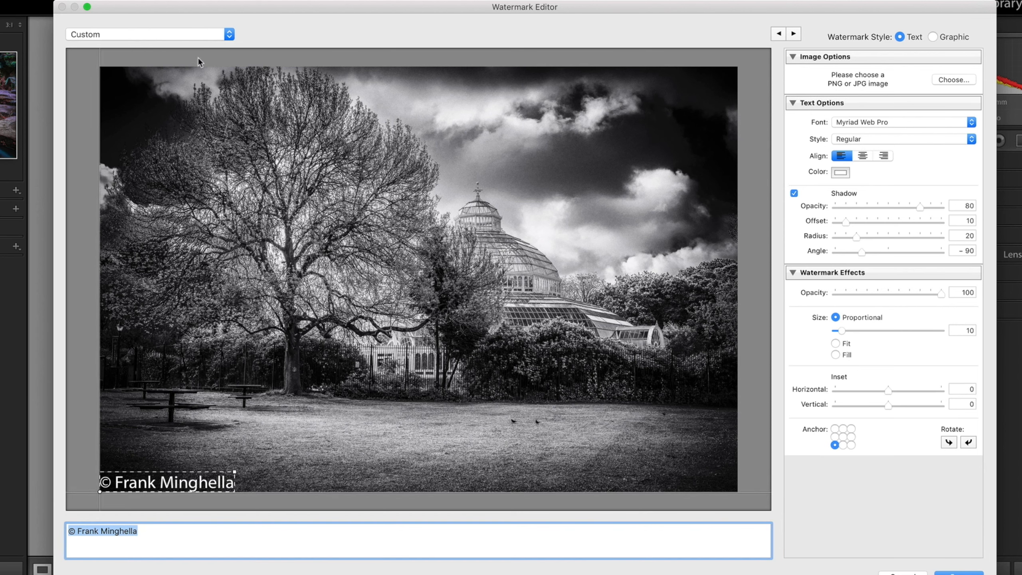
# Step: Load the Sample For Review watermark preset and try other anchor points, ending with the text anchored at the photo's bottom centre
pyautogui.click(157, 36)
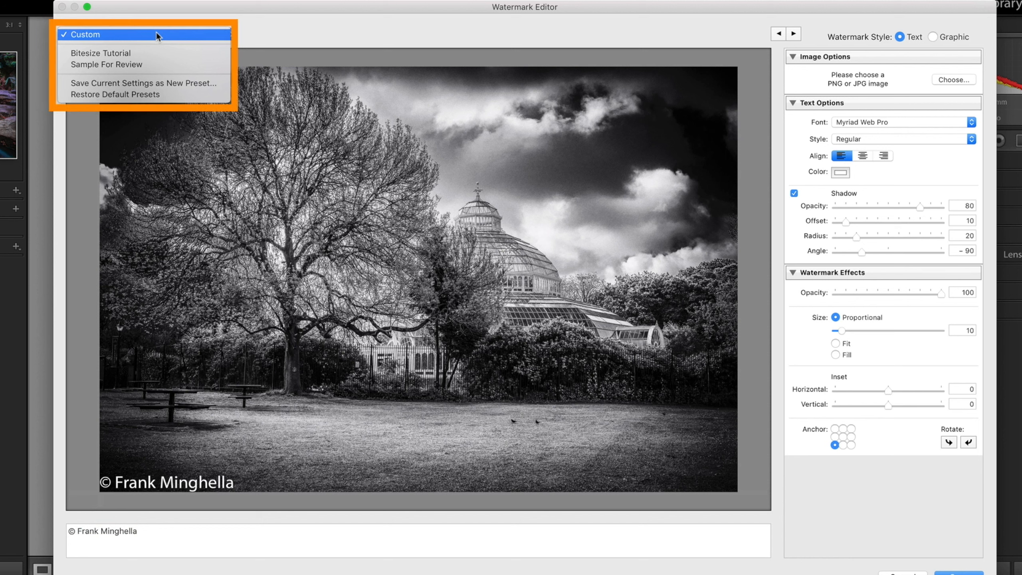
pyautogui.click(152, 66)
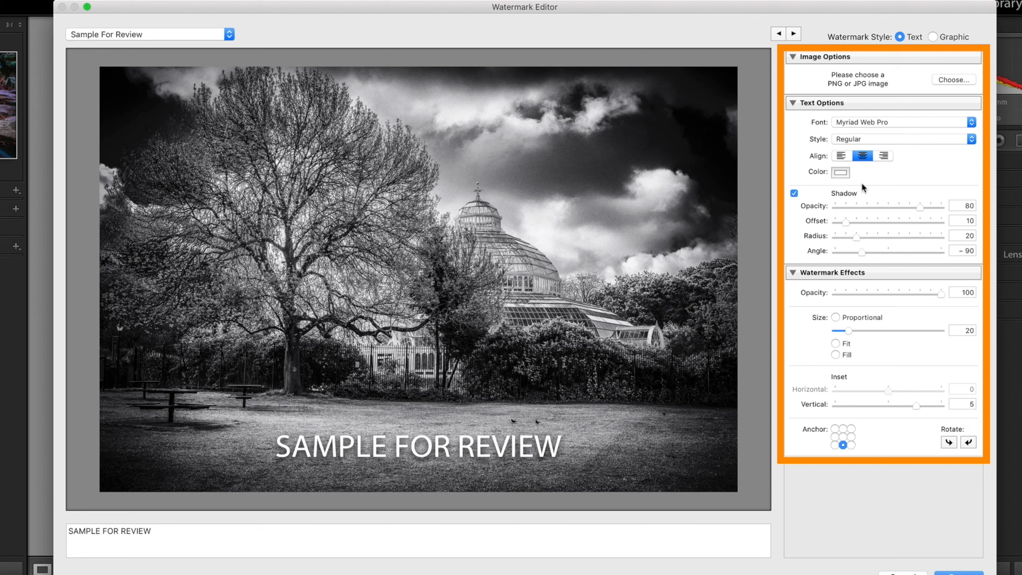
pyautogui.click(835, 444)
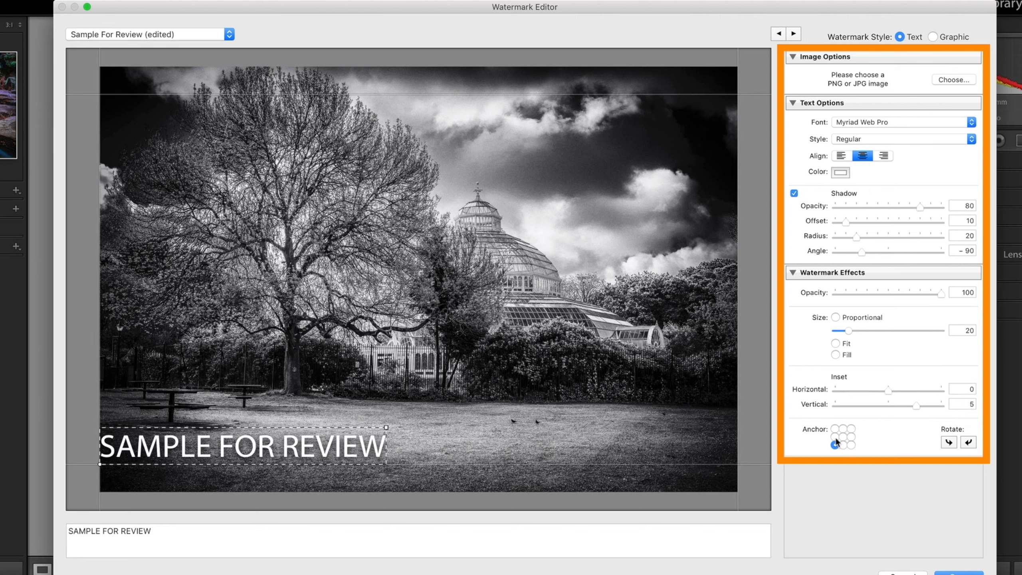
pyautogui.click(835, 437)
pyautogui.click(843, 438)
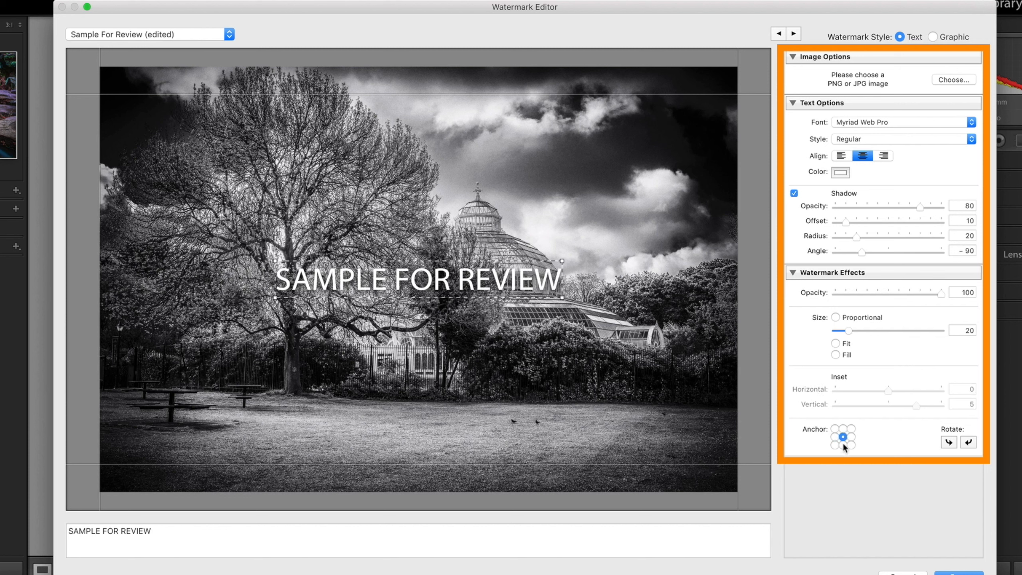
pyautogui.click(843, 444)
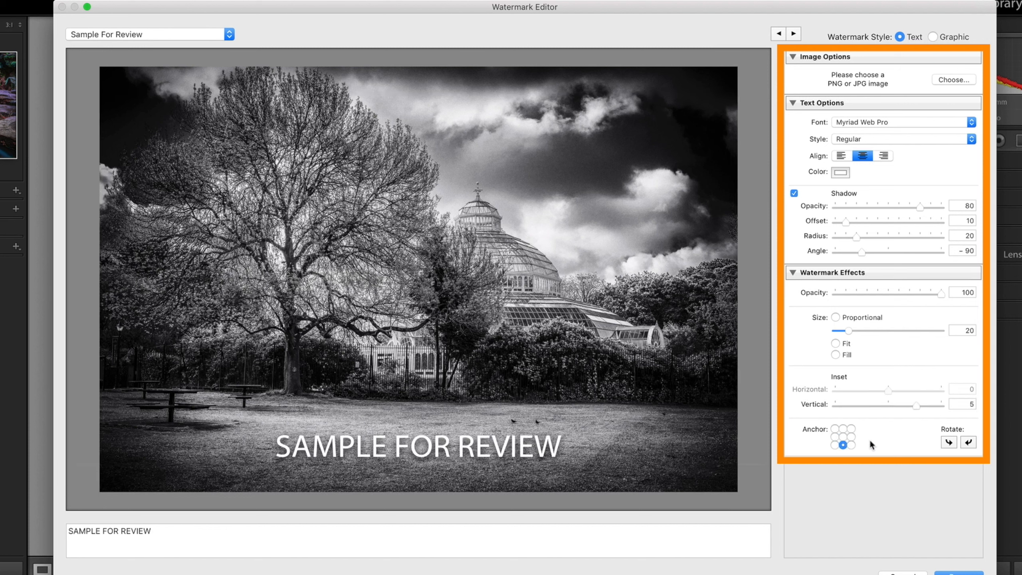
# Step: Switch the watermark style to Graphic and use FP Logo.png from the Watermark folder as its image
pyautogui.moveTo(336, 455)
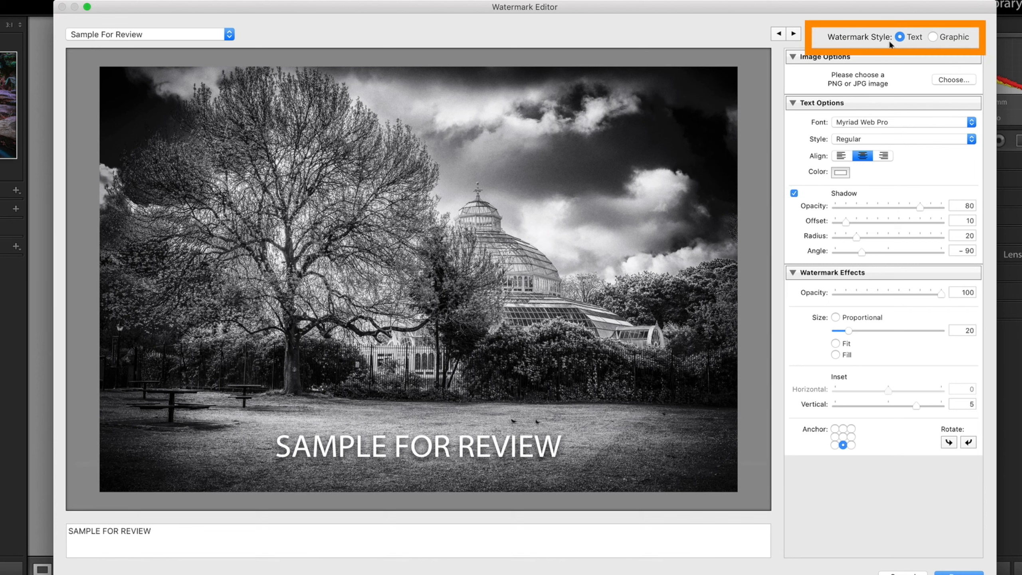
pyautogui.click(933, 37)
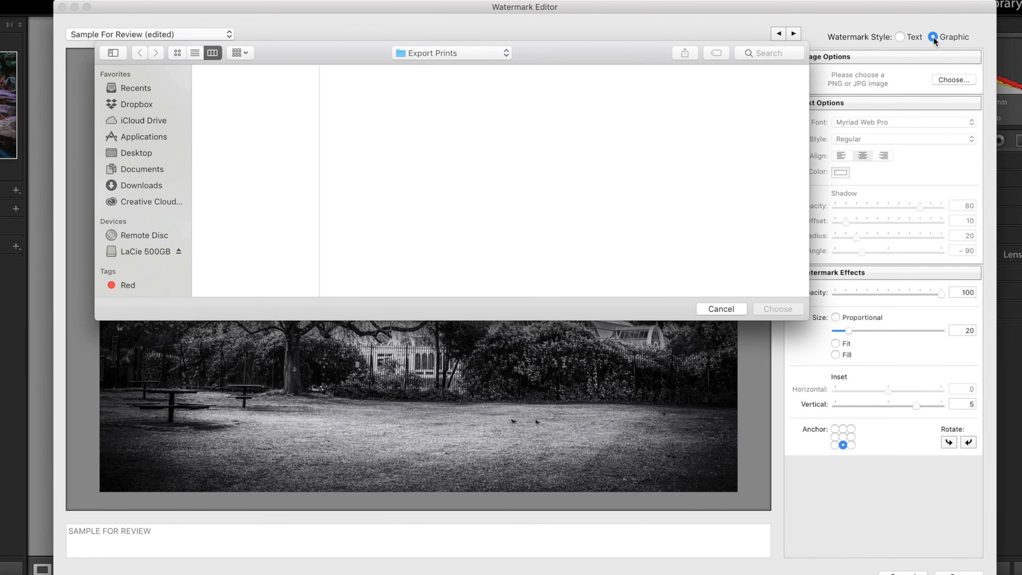
pyautogui.click(443, 54)
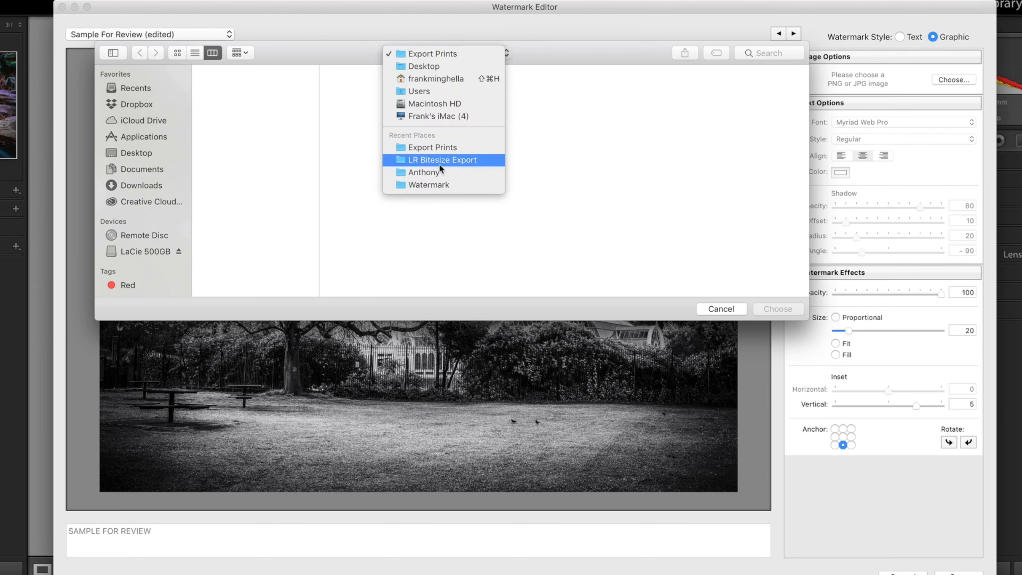
pyautogui.click(434, 184)
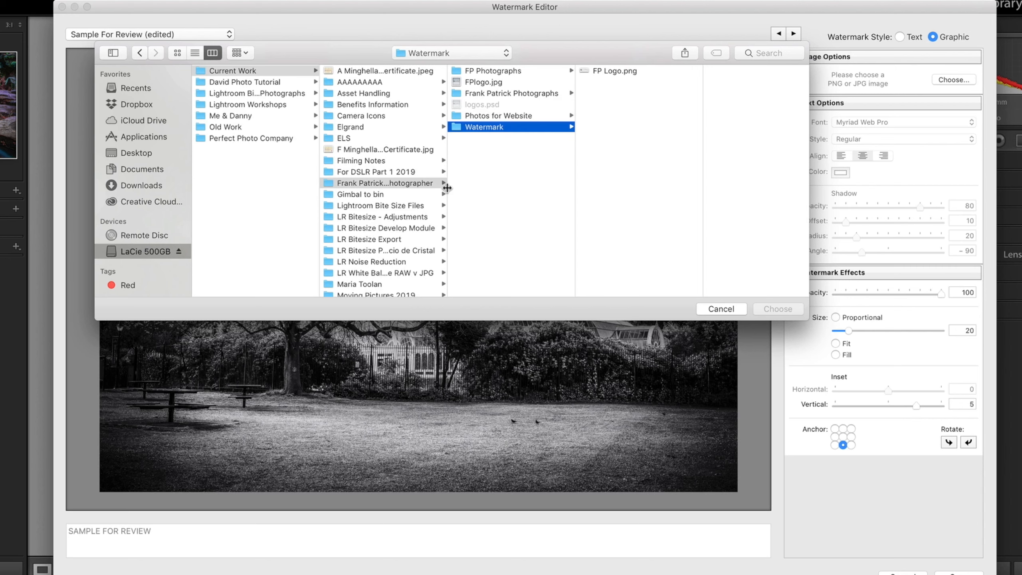
pyautogui.click(614, 72)
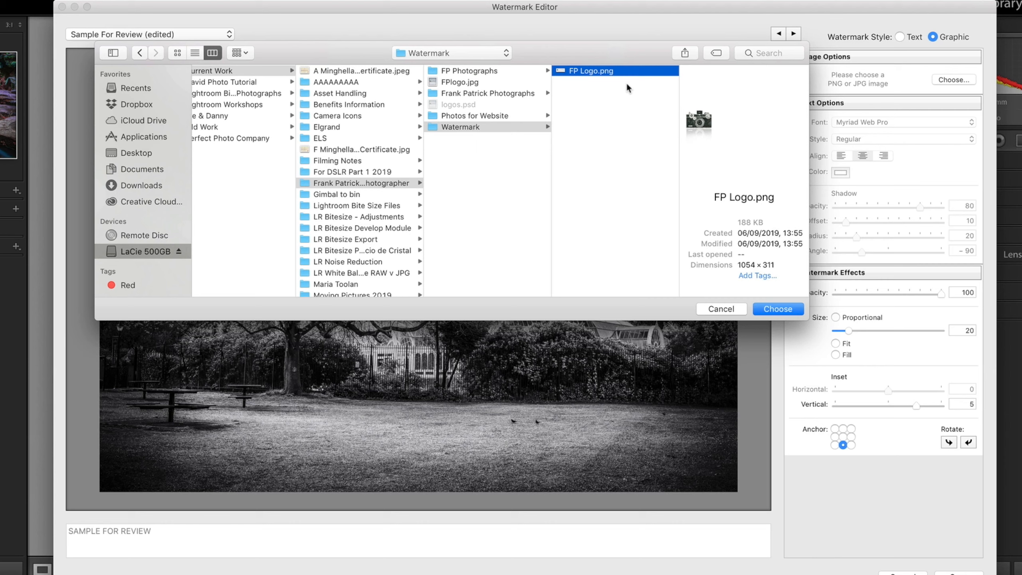
pyautogui.click(774, 308)
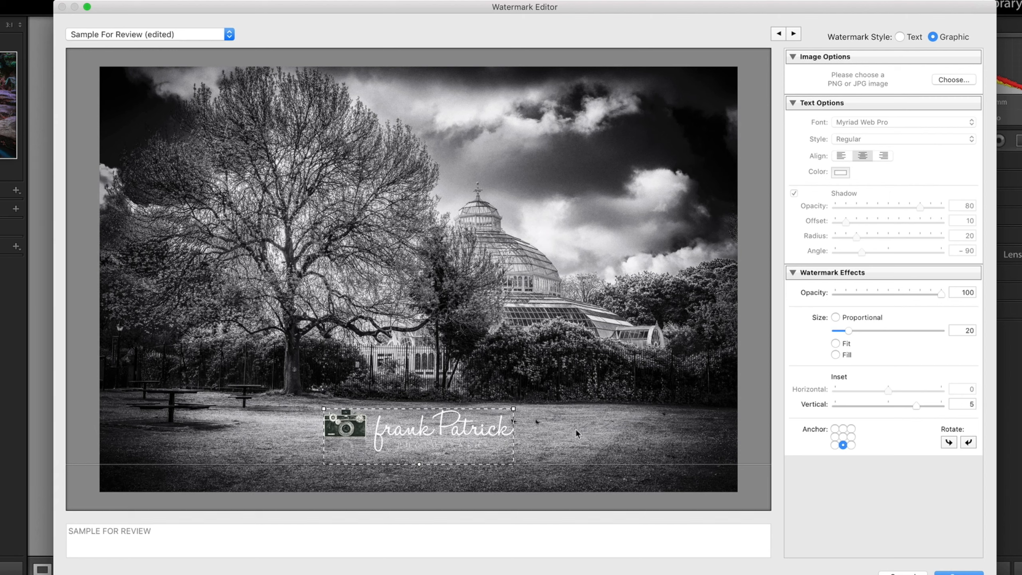
# Step: Anchor the logo at the photo's bottom-left corner with a horizontal inset of 3 and a vertical inset of -2
pyautogui.click(835, 446)
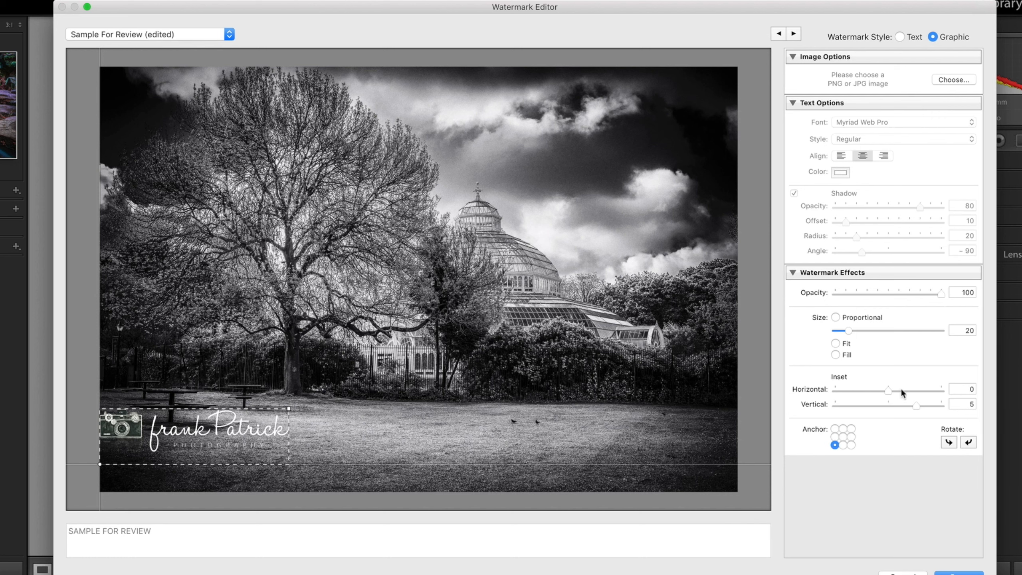
pyautogui.moveTo(889, 390); pyautogui.dragTo(876, 406)
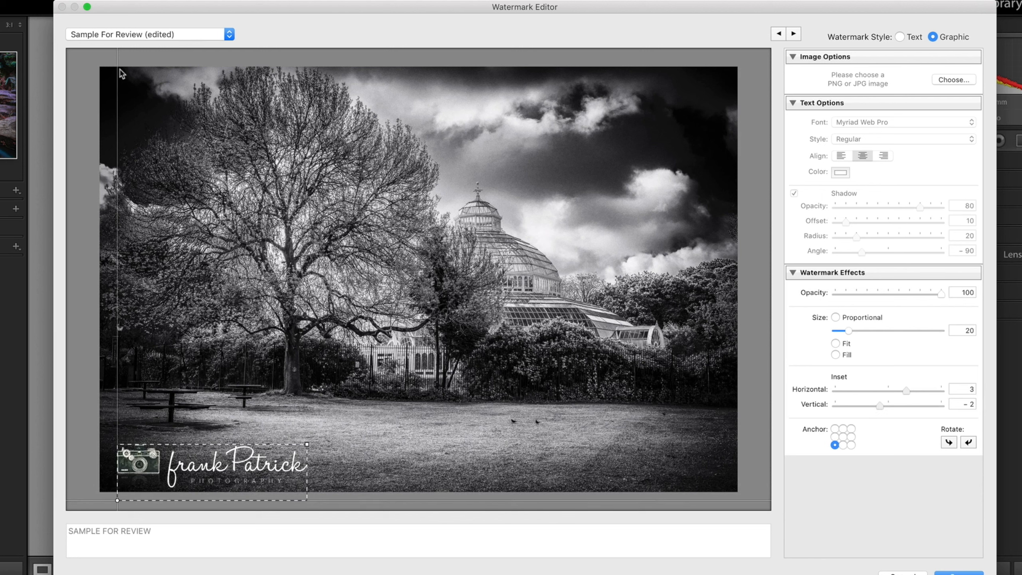
# Step: Save the current logo watermark settings as a new preset named FP Photo Logo
pyautogui.click(147, 35)
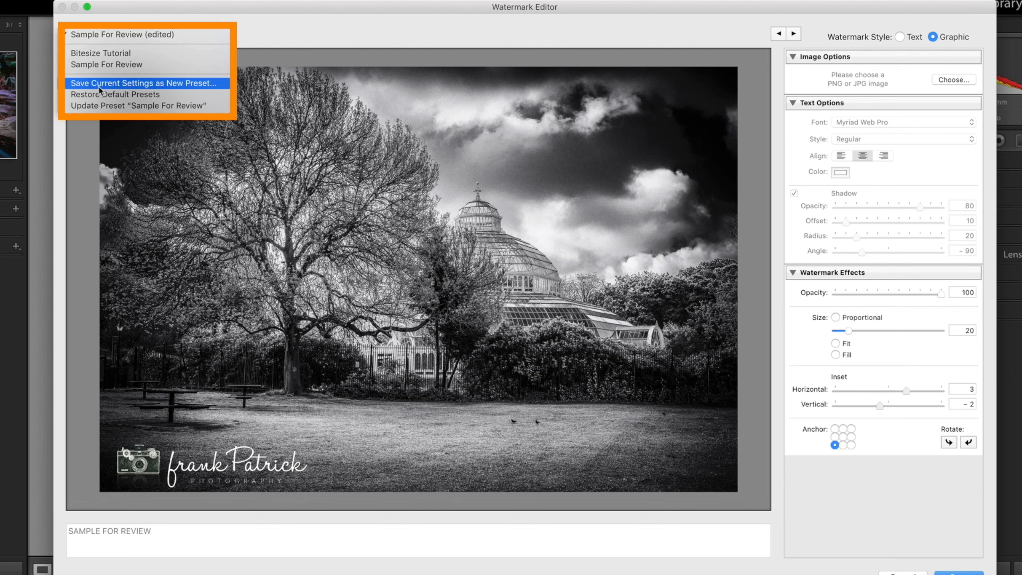
pyautogui.click(192, 85)
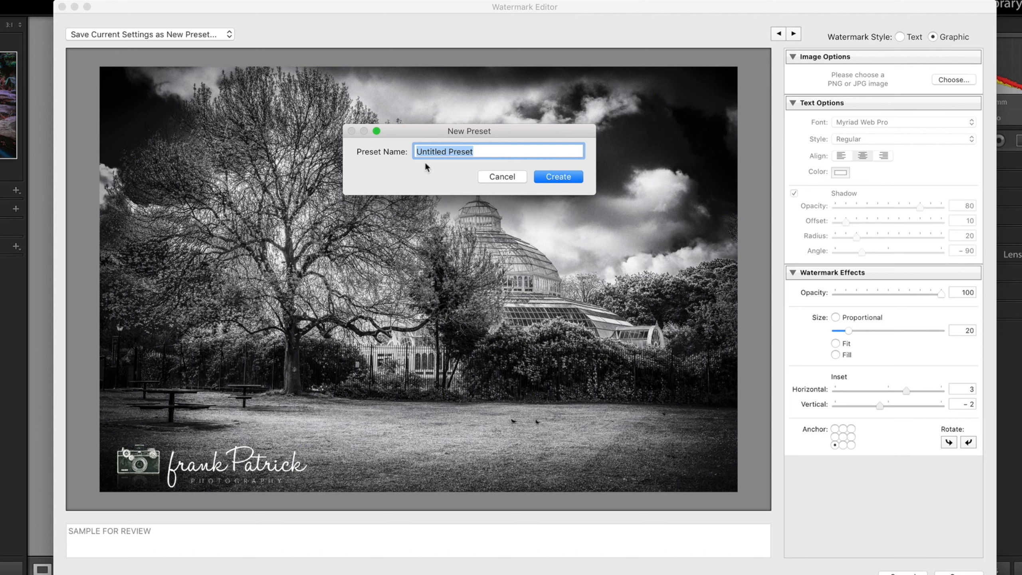
pyautogui.write('FP Photo Logo')
pyautogui.click(558, 179)
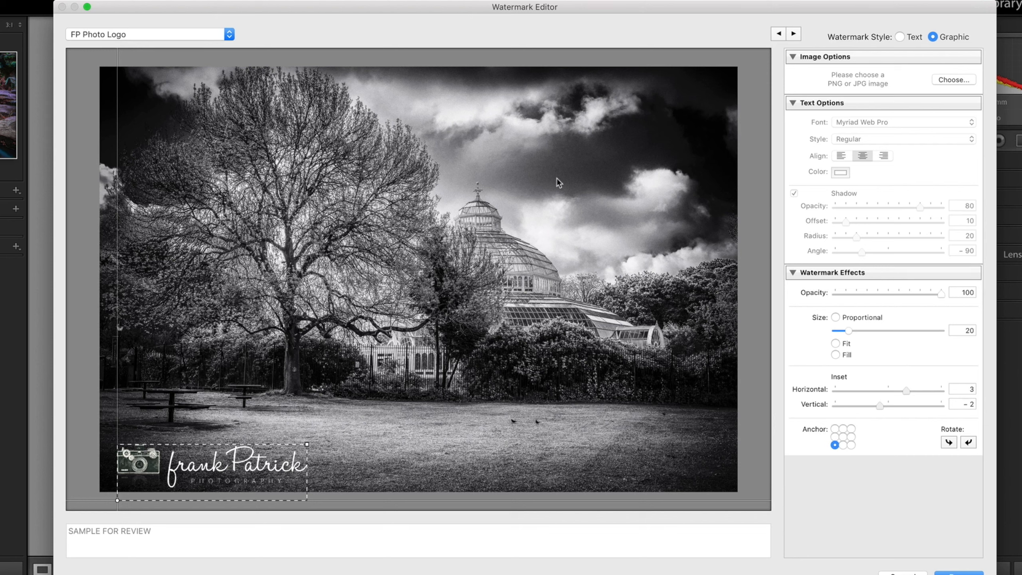
# Step: Preview the Bitesize Tutorial watermark preset, switch back to FP Photo Logo and finish the watermark editing
pyautogui.click(143, 35)
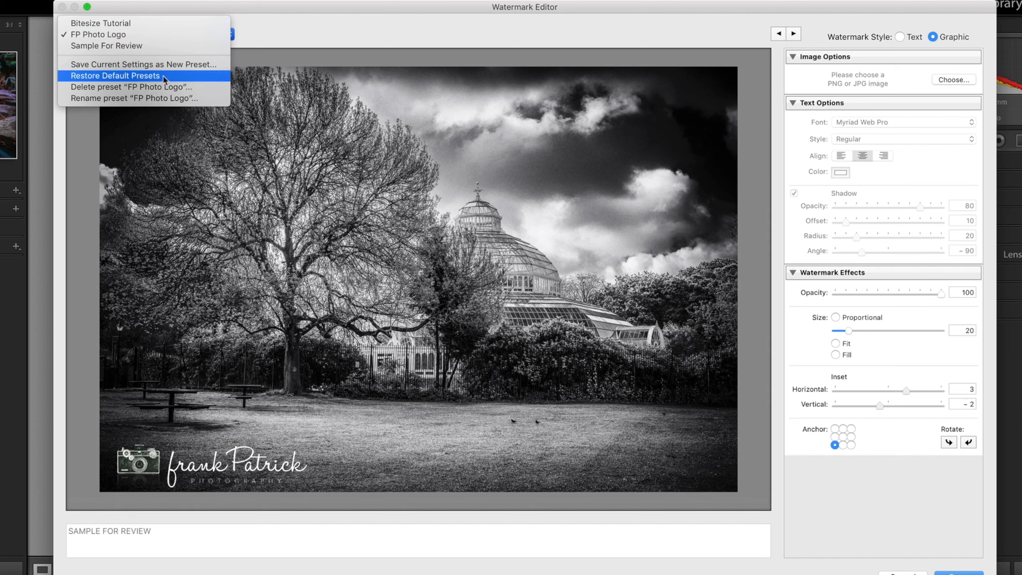
pyautogui.click(146, 26)
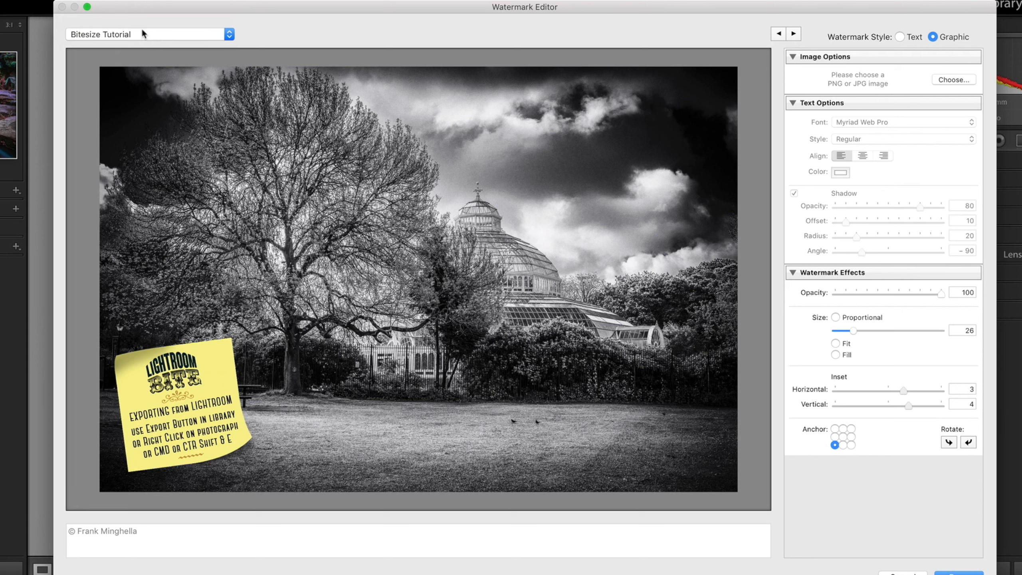
pyautogui.click(141, 35)
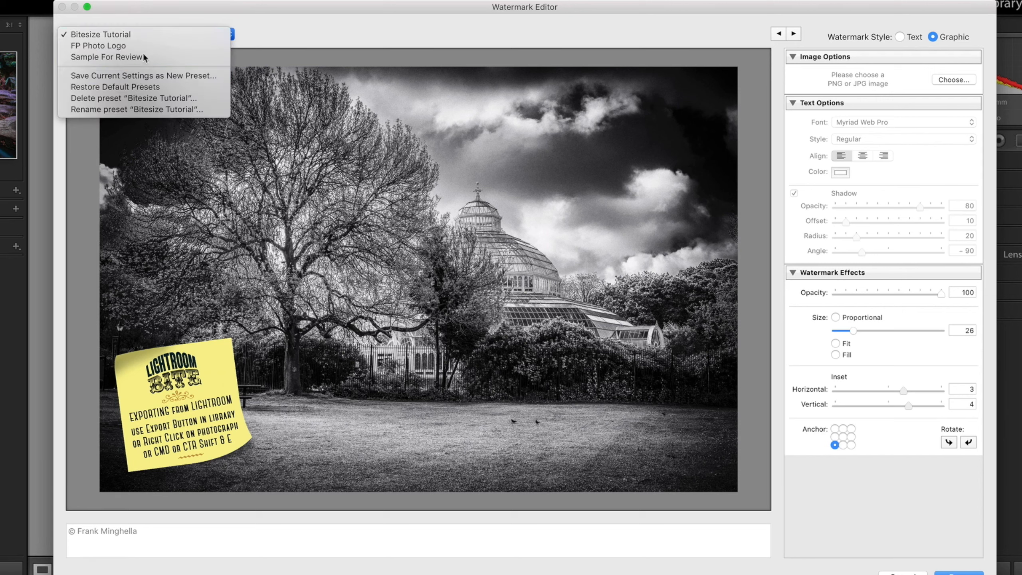
pyautogui.click(138, 47)
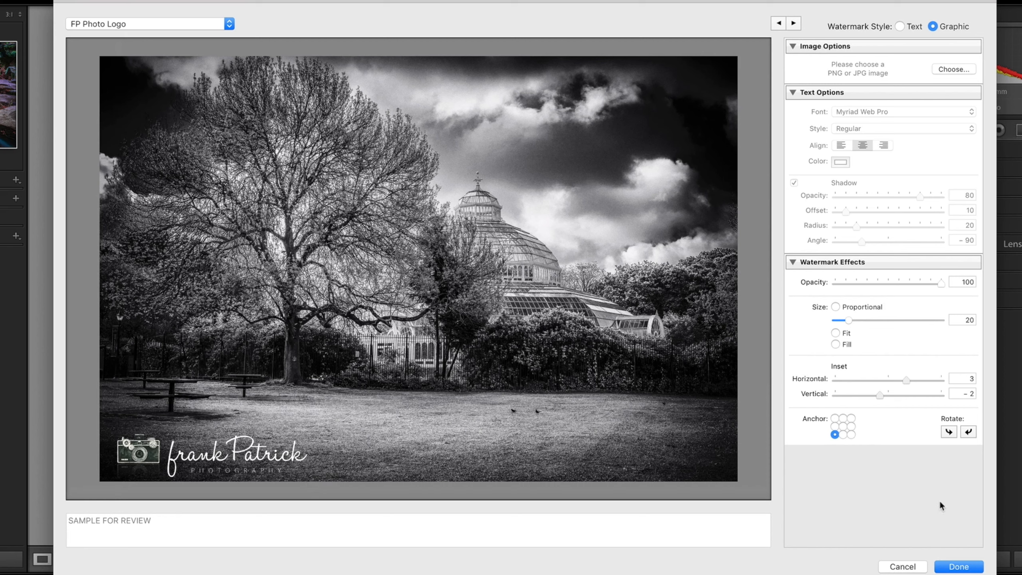
pyautogui.click(959, 569)
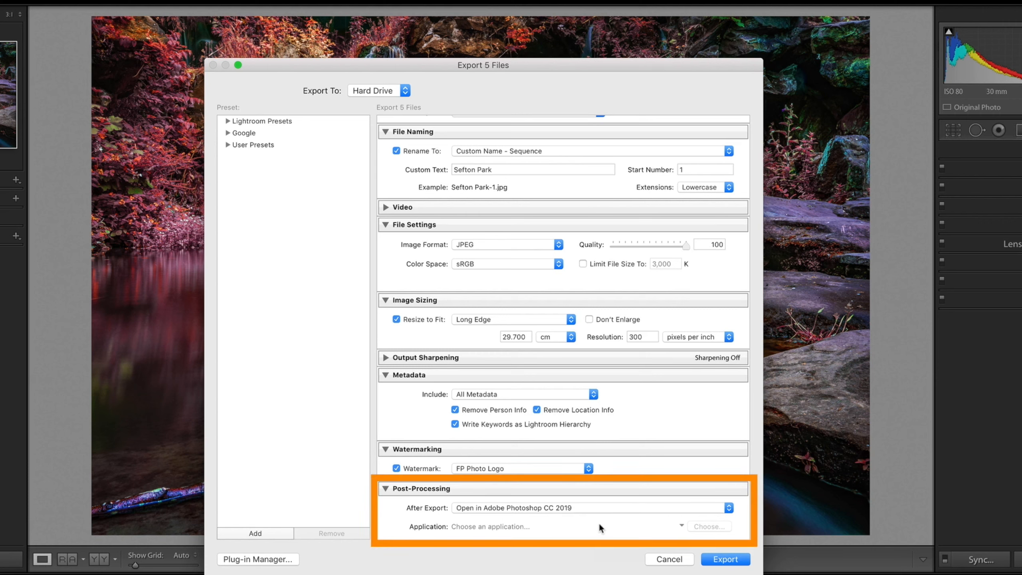
# Step: Try Do nothing and Show in Finder as the export's post-processing action
pyautogui.click(578, 509)
pyautogui.click(535, 481)
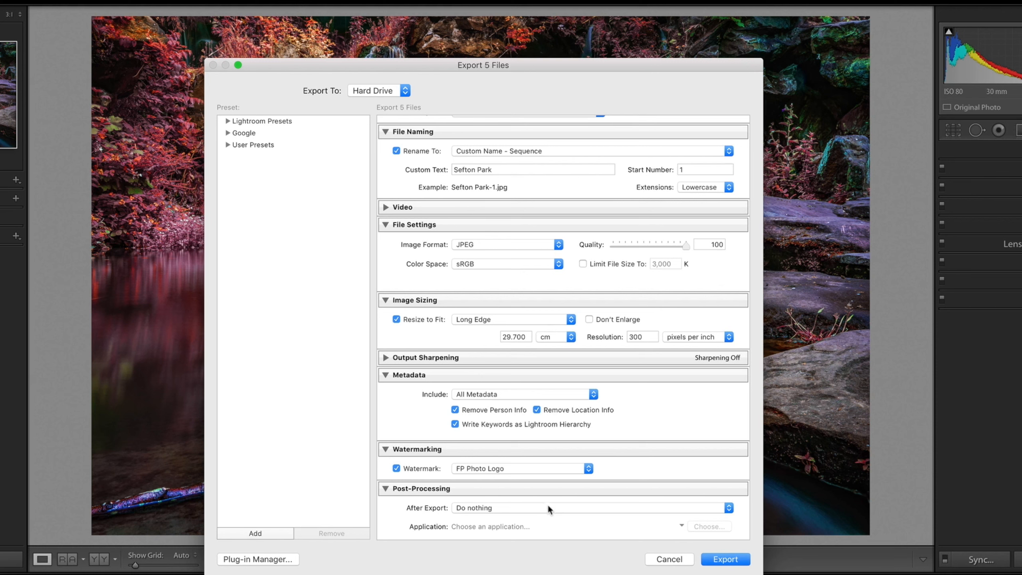
pyautogui.click(547, 507)
pyautogui.click(534, 524)
# Step: Set the after-export action to Open in Adobe Photoshop CC 2019 and export the five photos
pyautogui.click(546, 509)
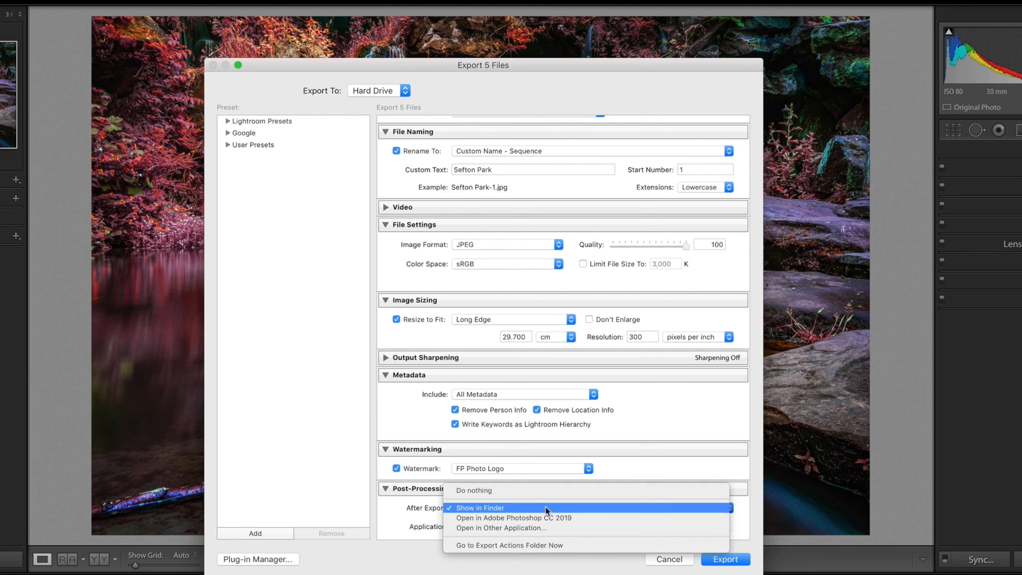
pyautogui.click(579, 518)
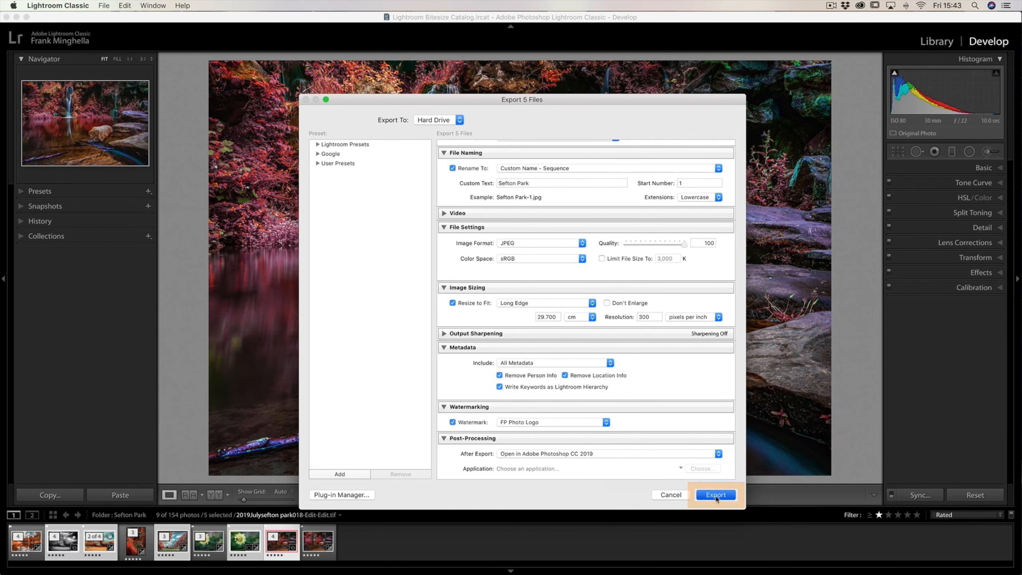
pyautogui.click(717, 495)
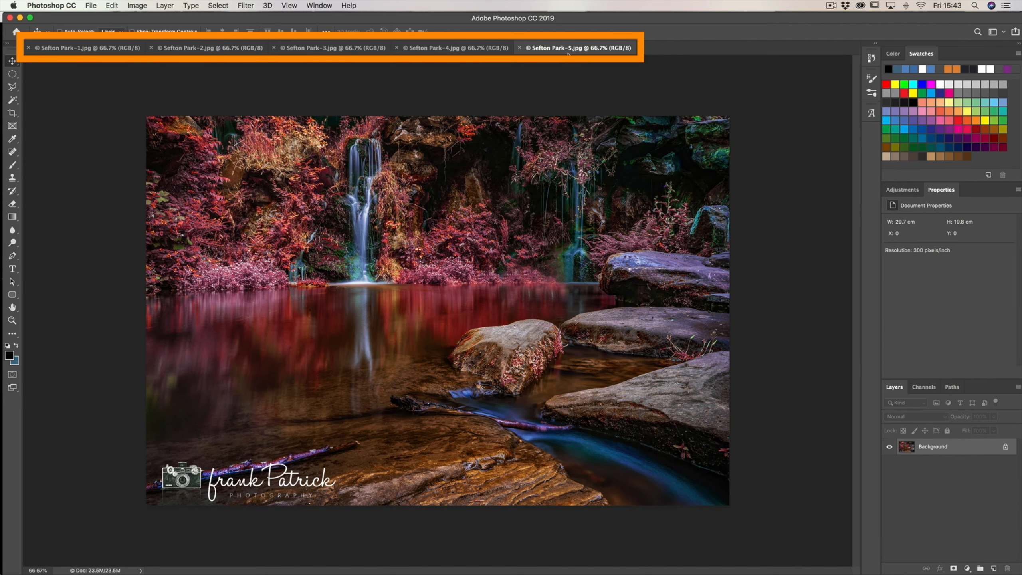
# Step: Look through the exported Sefton Park images in Photoshop, from number 4 back to number 1
pyautogui.click(460, 48)
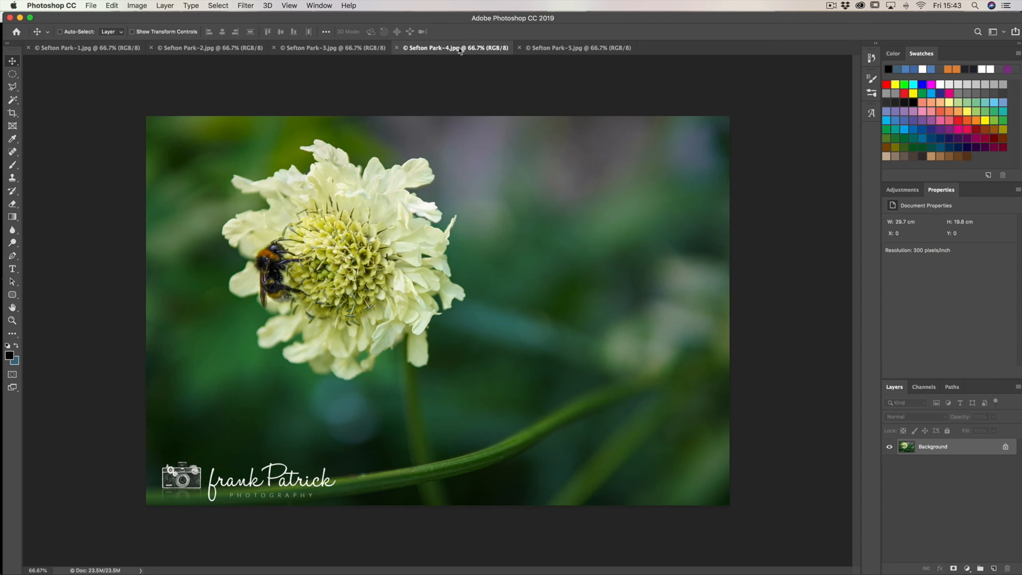
pyautogui.click(344, 50)
pyautogui.click(212, 49)
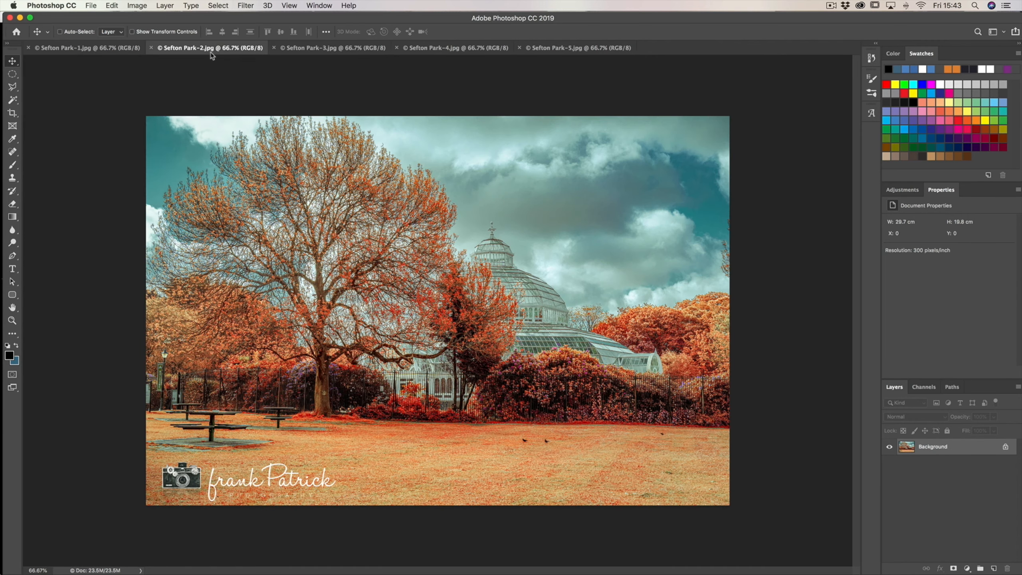
pyautogui.click(115, 52)
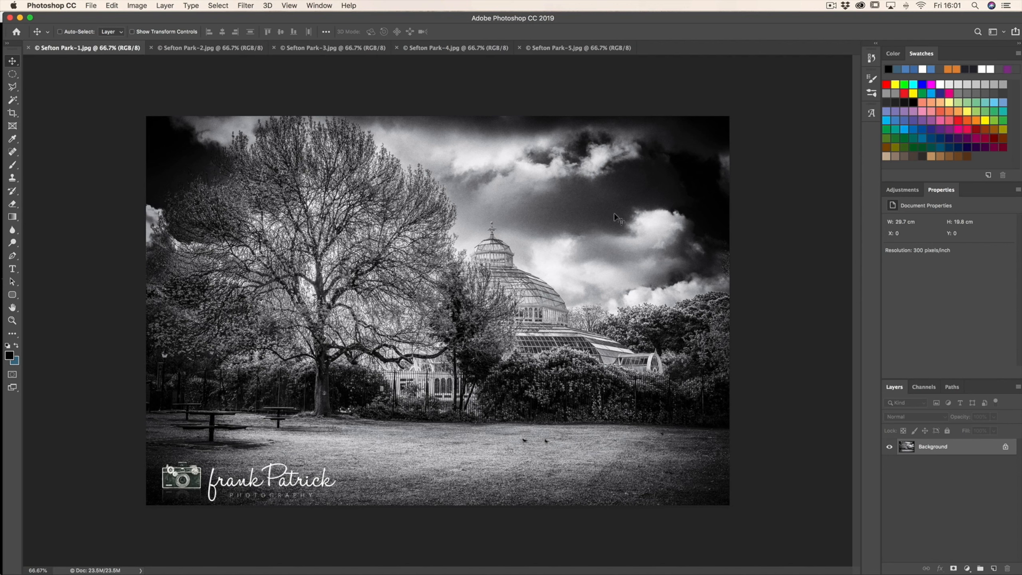
# Step: Create a landscape 29.7 x 21 cm document at 300 pixels/inch with a white background, named Sefton Park Print
pyautogui.click(92, 5)
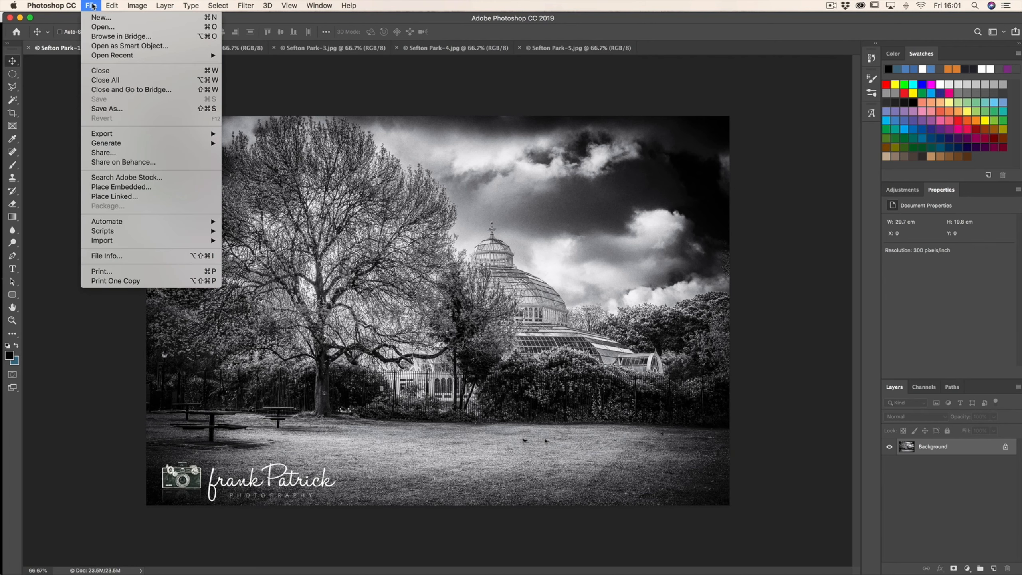
pyautogui.click(101, 18)
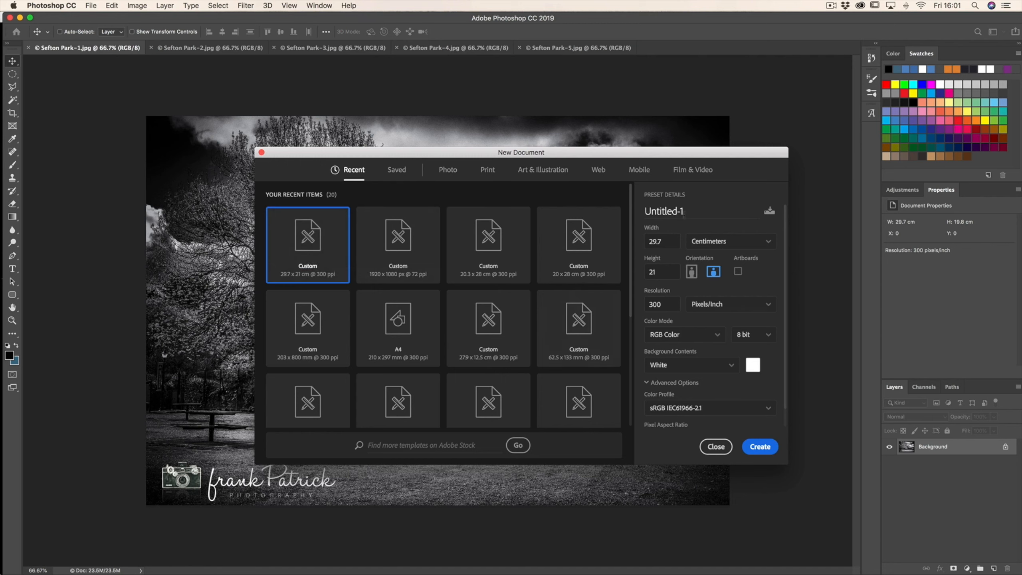
pyautogui.moveTo(687, 212); pyautogui.dragTo(641, 213)
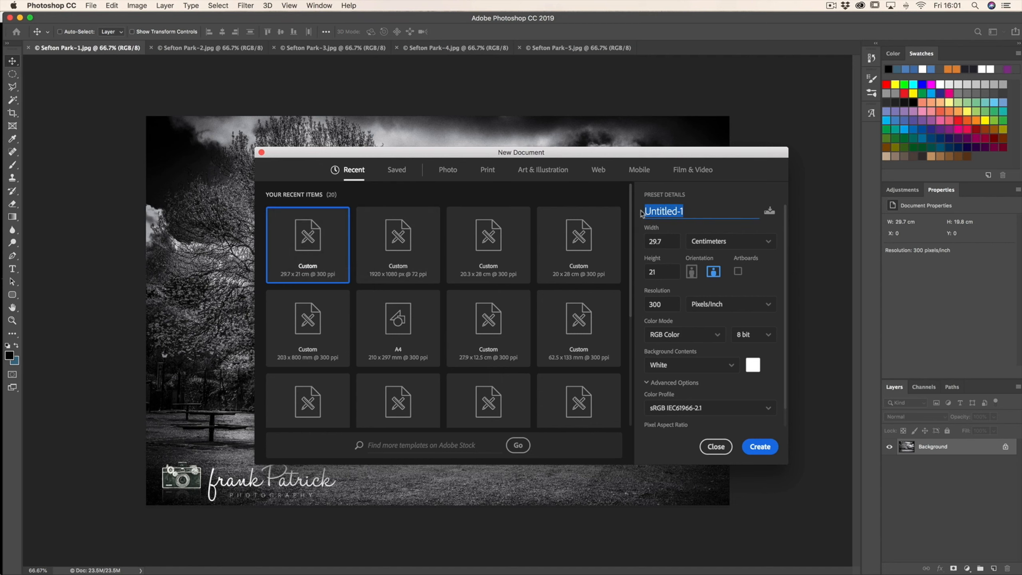
pyautogui.write('Sefton Park Print')
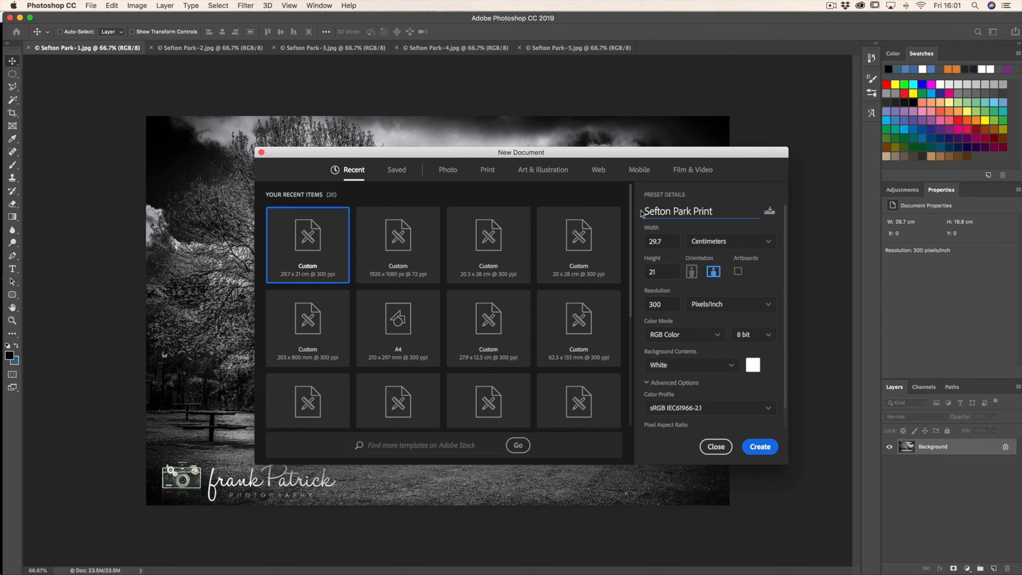
pyautogui.click(760, 447)
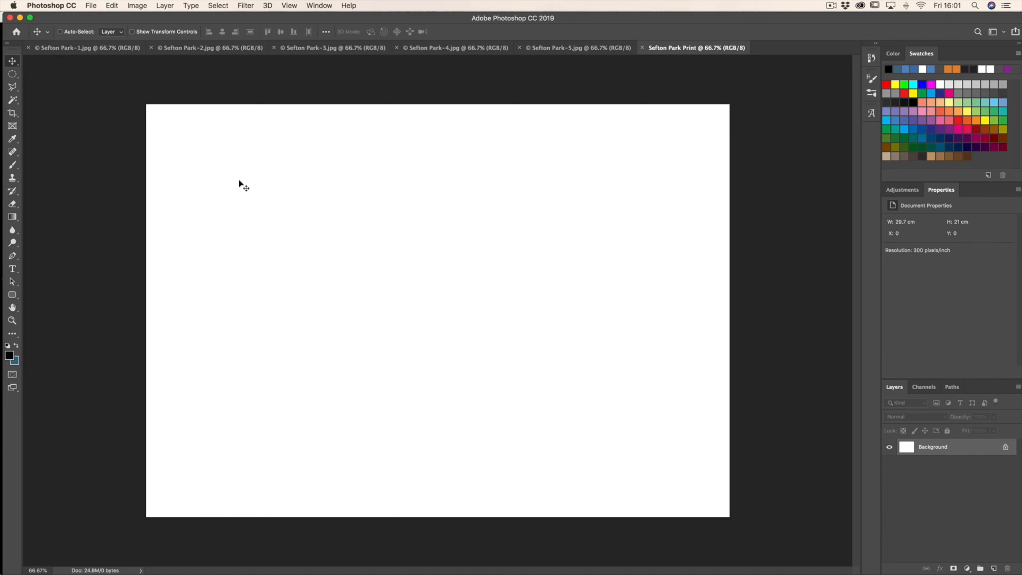
# Step: Duplicate the background layer of Sefton Park-1.jpg into the Sefton Park Print document as a layer named Sefton Park 1
pyautogui.click(74, 50)
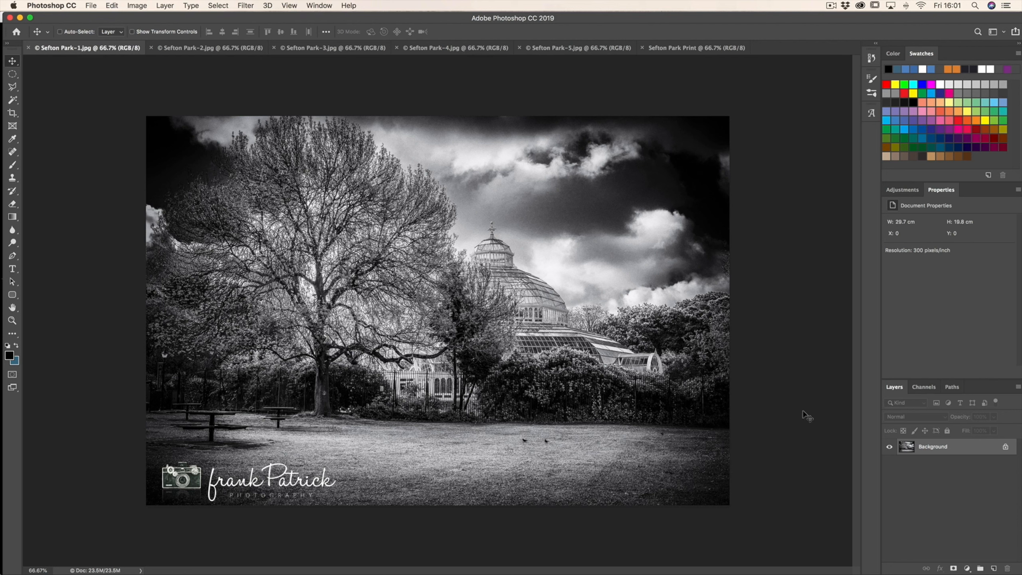
pyautogui.rightClick(941, 448)
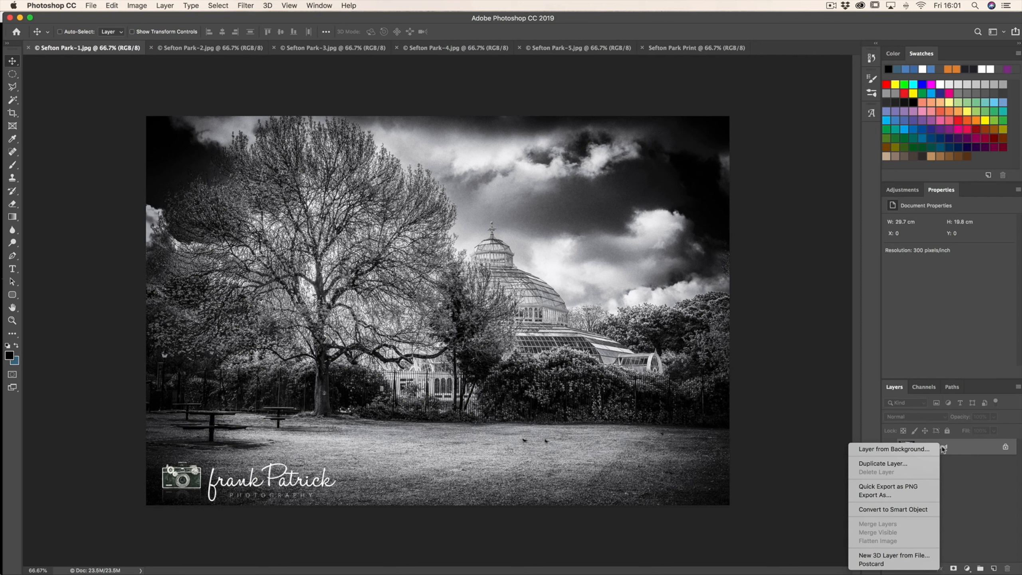
pyautogui.click(875, 463)
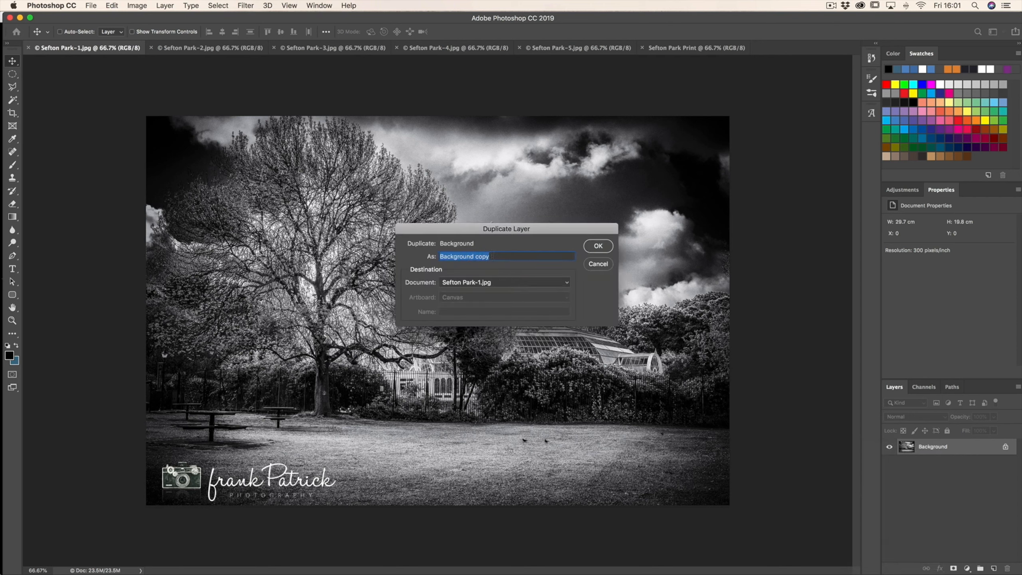
pyautogui.write('Sefton Park 1')
pyautogui.click(490, 283)
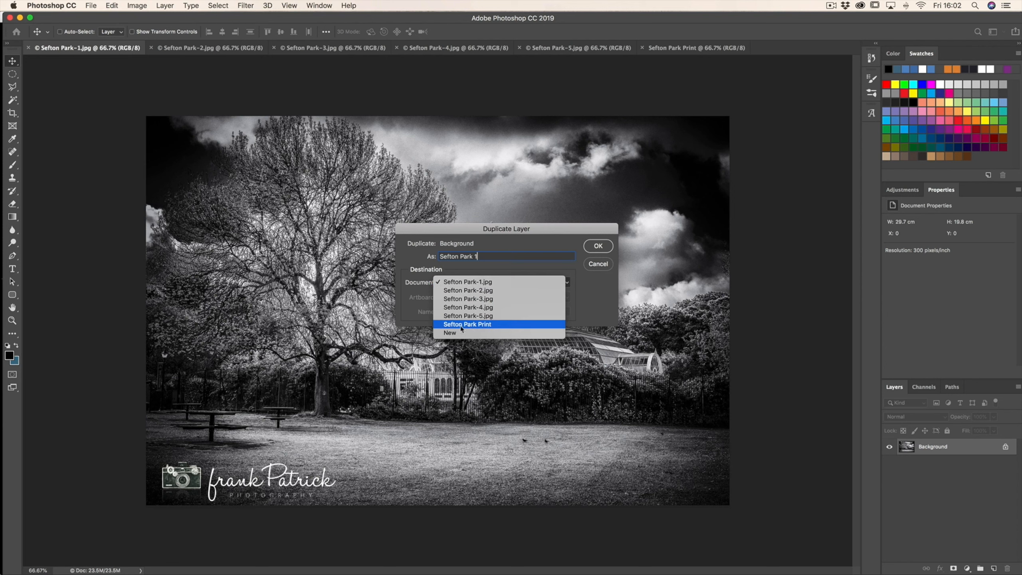
pyautogui.click(512, 325)
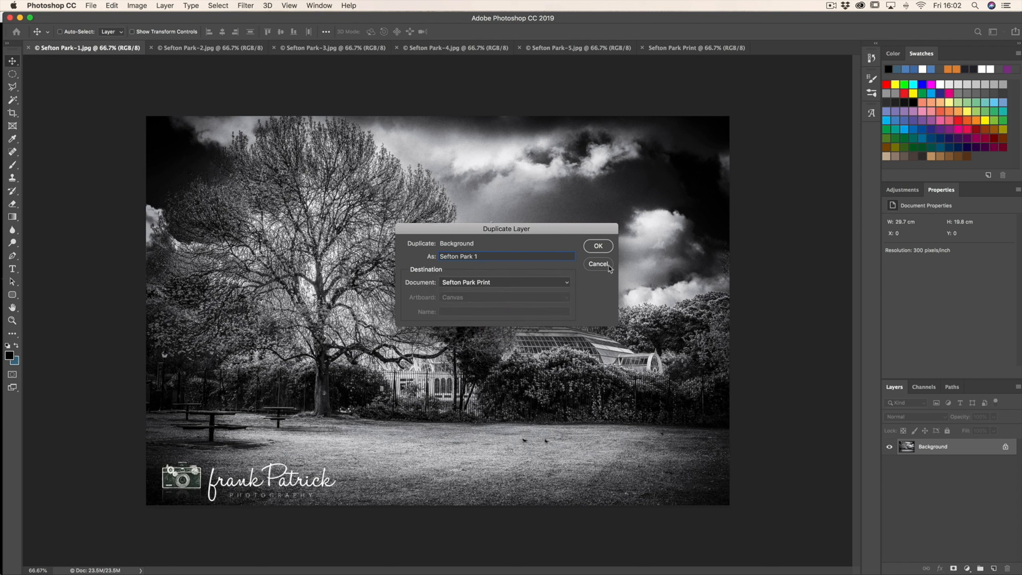
pyautogui.click(598, 247)
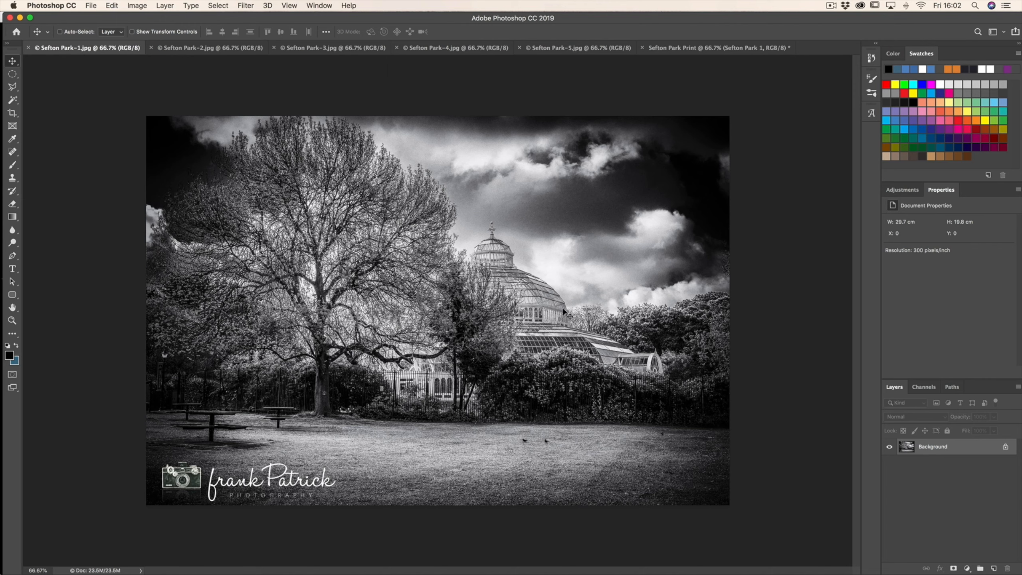
# Step: Scale the Sefton Park 1 layer in Sefton Park Print about its centre to about 28 x 18.7 cm, leaving a white border
pyautogui.click(687, 49)
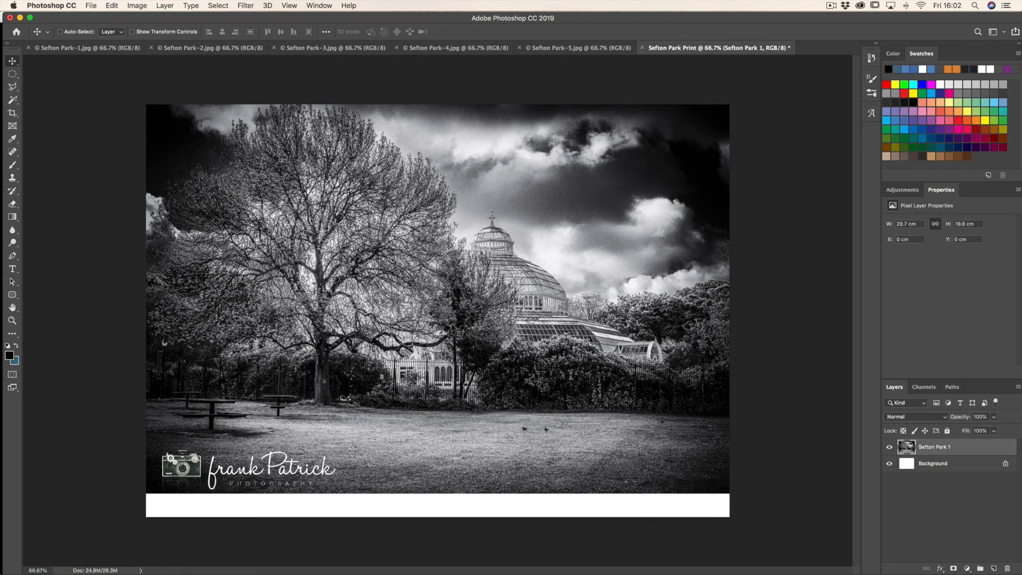
pyautogui.press('super+t')
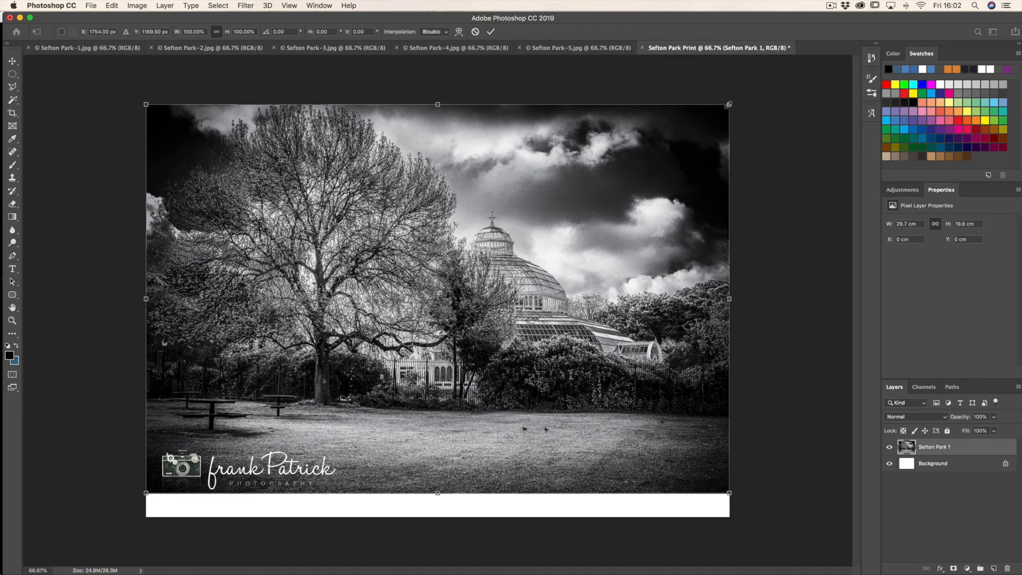
pyautogui.moveTo(729, 104); pyautogui.dragTo(713, 116)
pyautogui.press('Return')
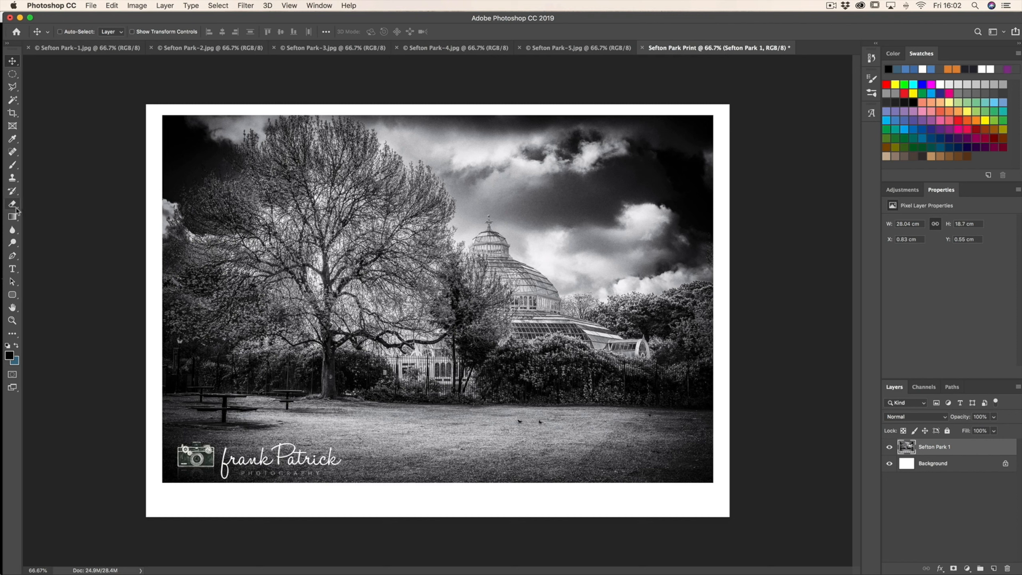
# Step: Add the caption SEFTON PARK in 6 mm Lato Light in the white border beneath the photo
pyautogui.click(12, 271)
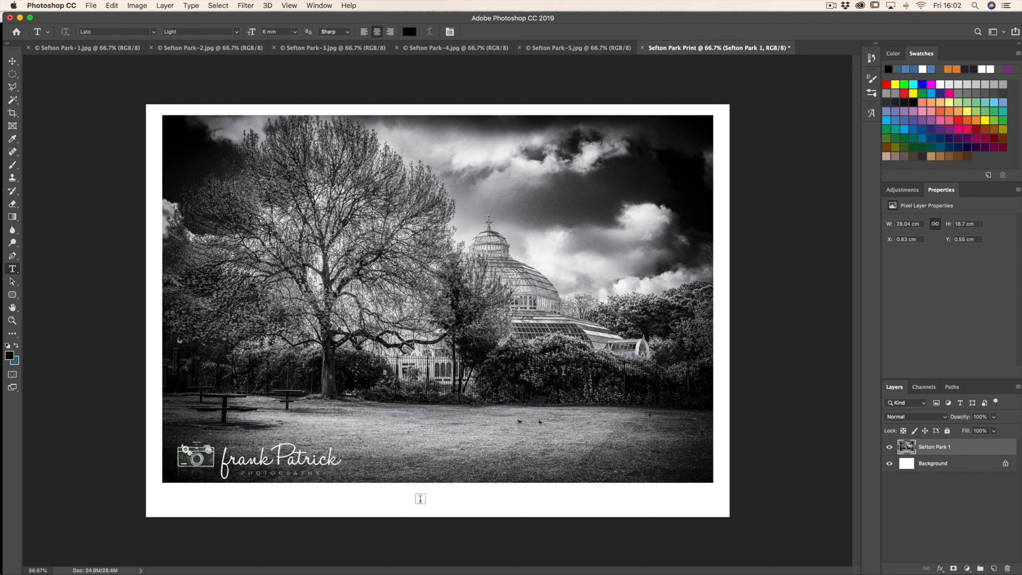
pyautogui.click(419, 497)
pyautogui.write('SEFTO')
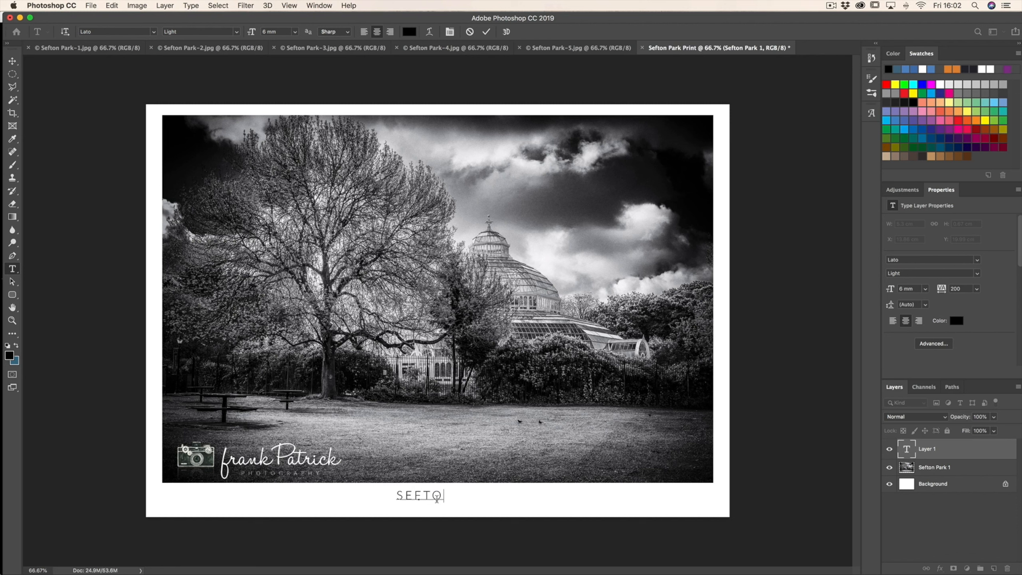
pyautogui.write('N PARK')
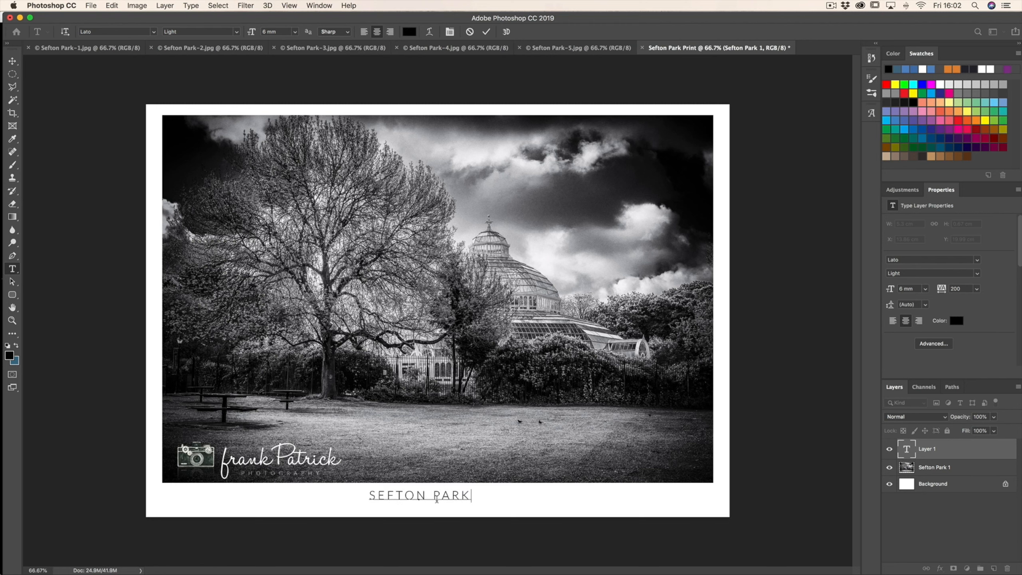
# Step: Centre the SEFTON PARK caption in the border beneath the photo and reduce its text size to 5 mm
pyautogui.click(12, 61)
pyautogui.moveTo(441, 496); pyautogui.dragTo(460, 500)
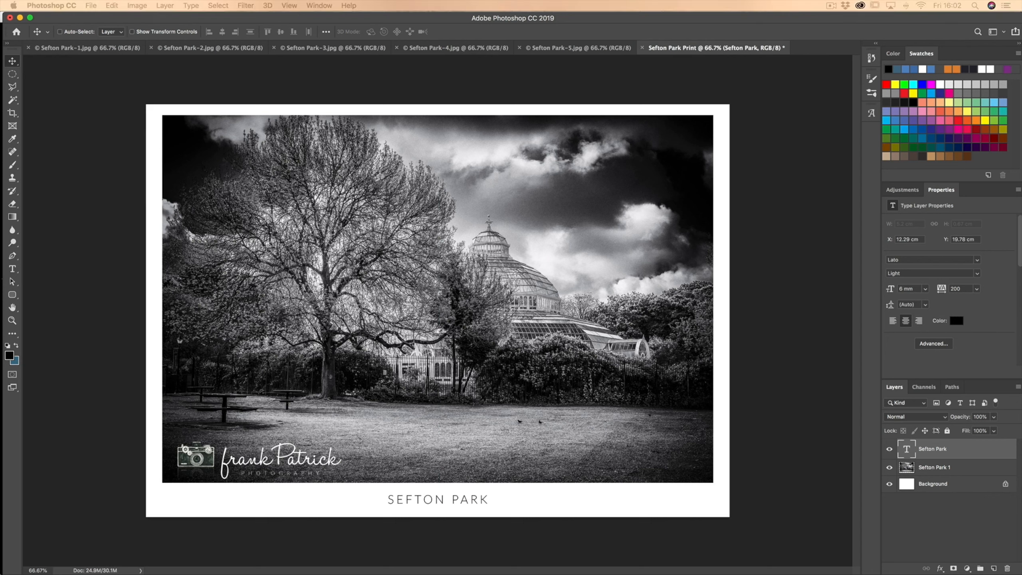
pyautogui.press('Return')
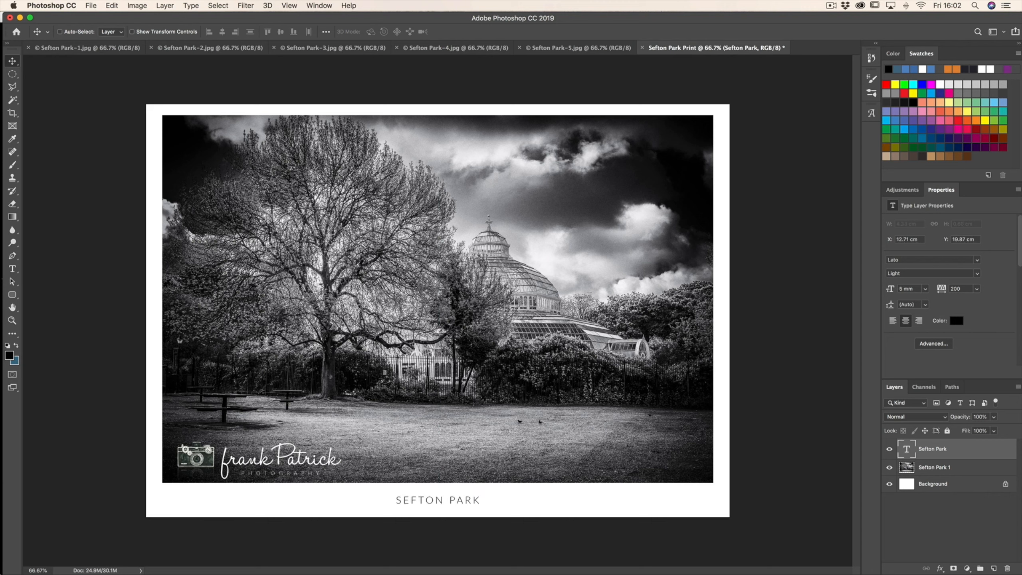